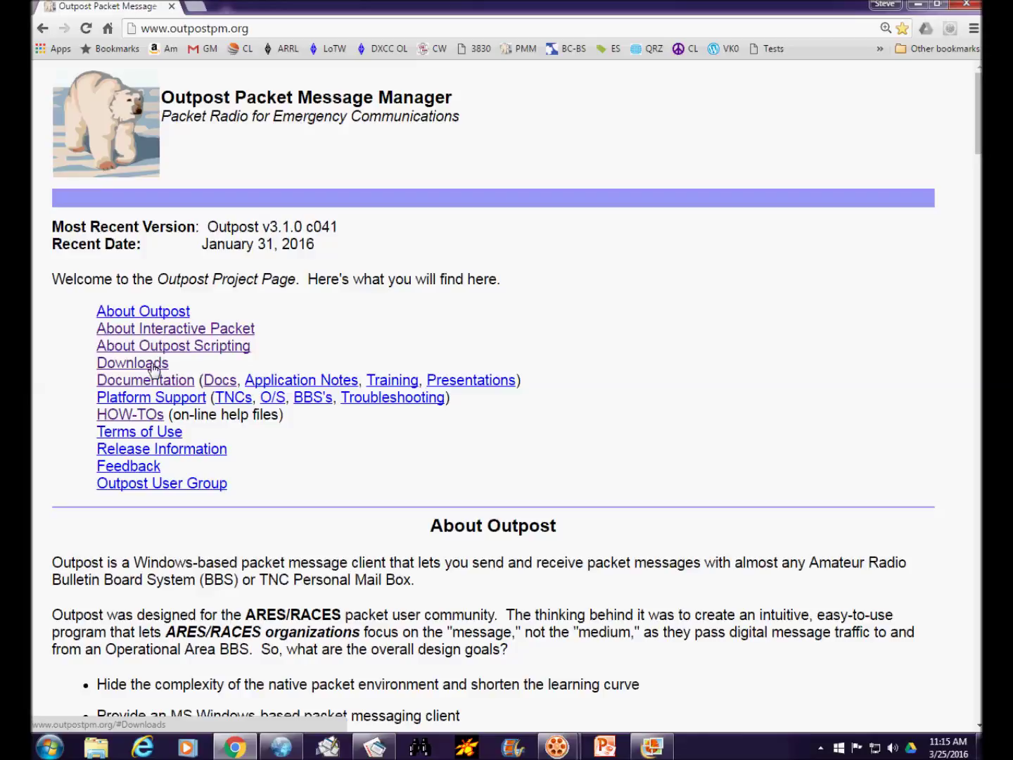
Download opsetup310041.exe from the site's Downloads section and run the installer.
left_click(154, 369)
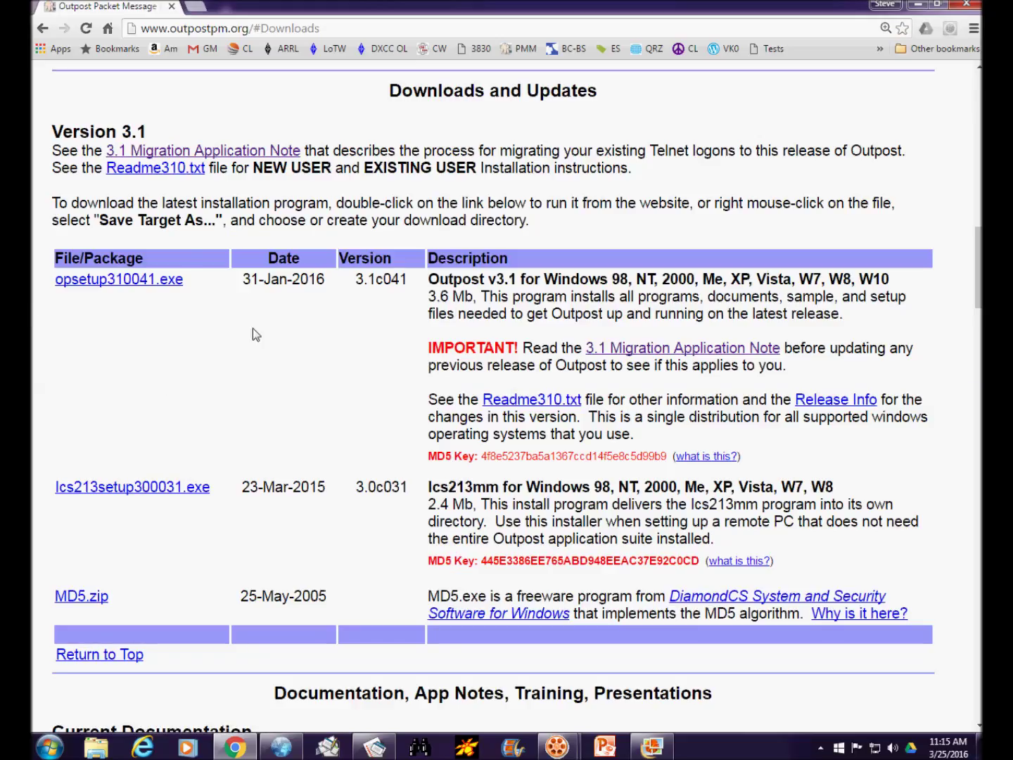
left_click(96, 284)
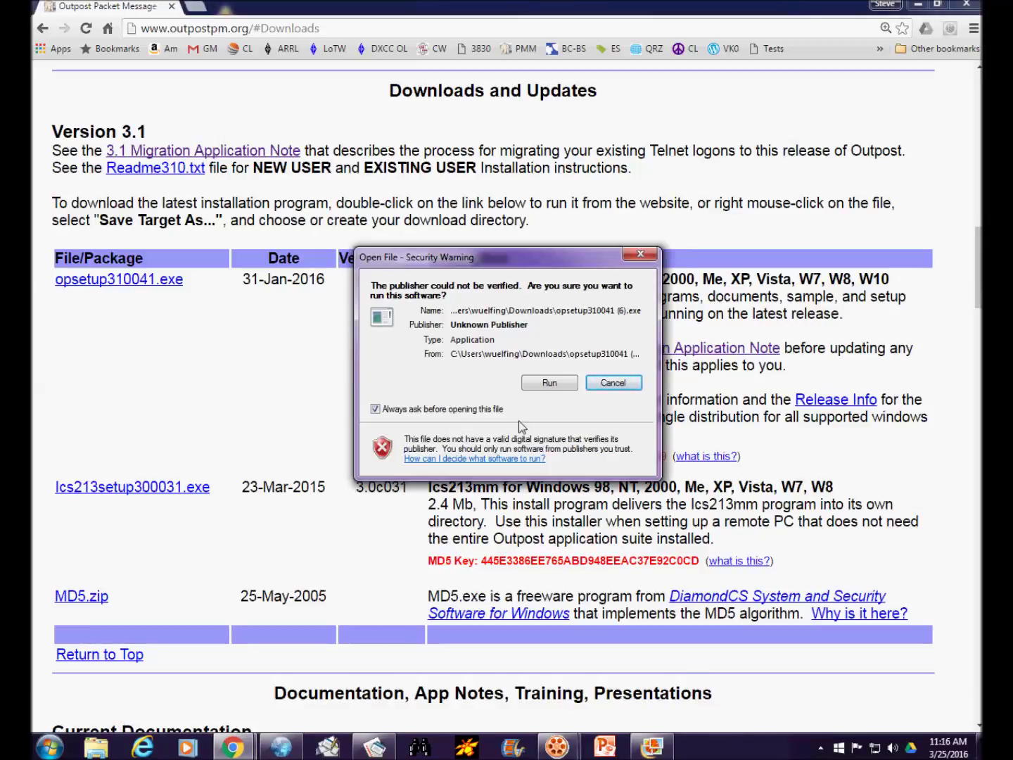
left_click(550, 382)
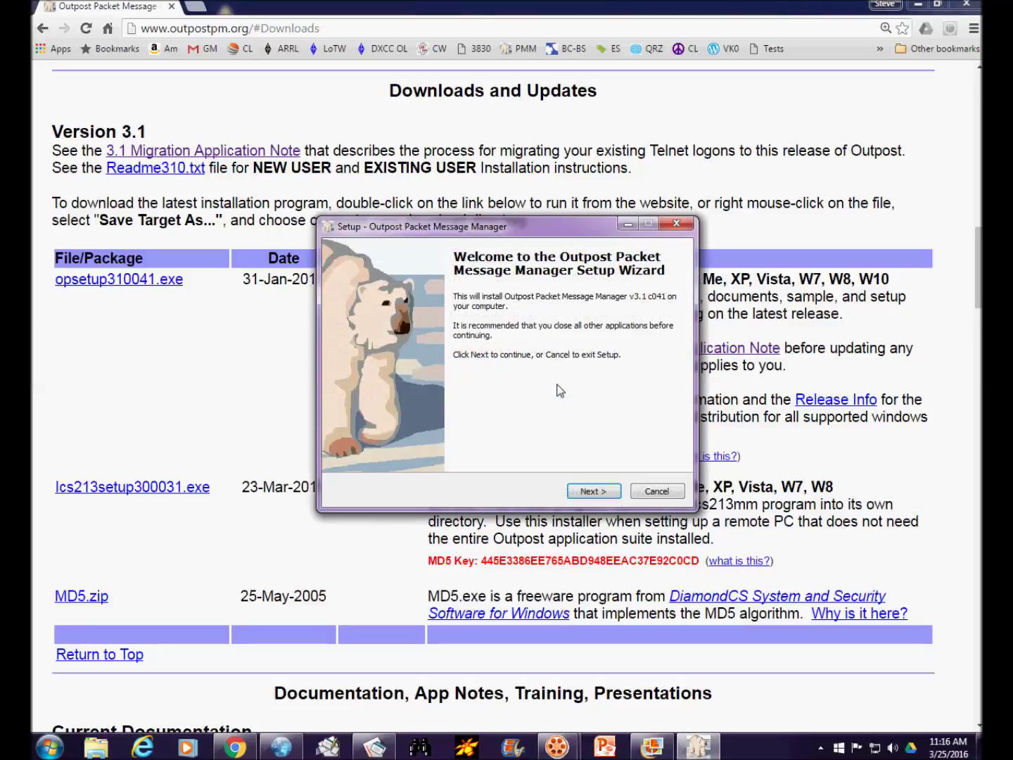
Proceed through the setup introduction and accept the existing C:\Program Files (x86)\Outpost folder as the install destination.
left_click(605, 492)
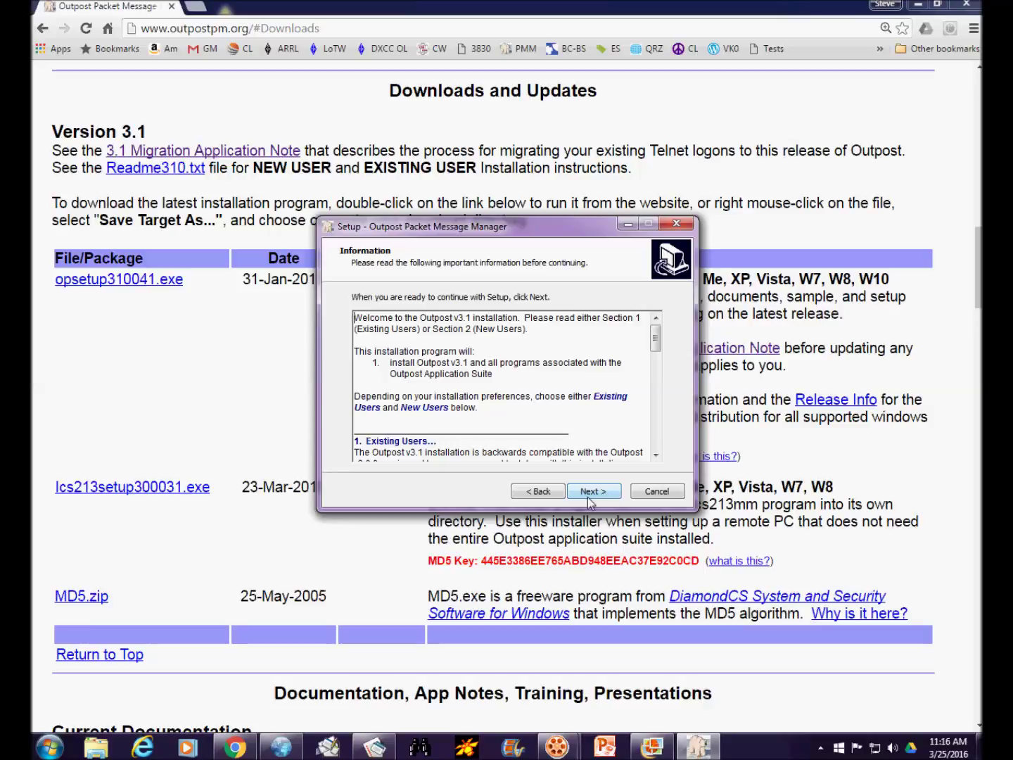
left_click(593, 492)
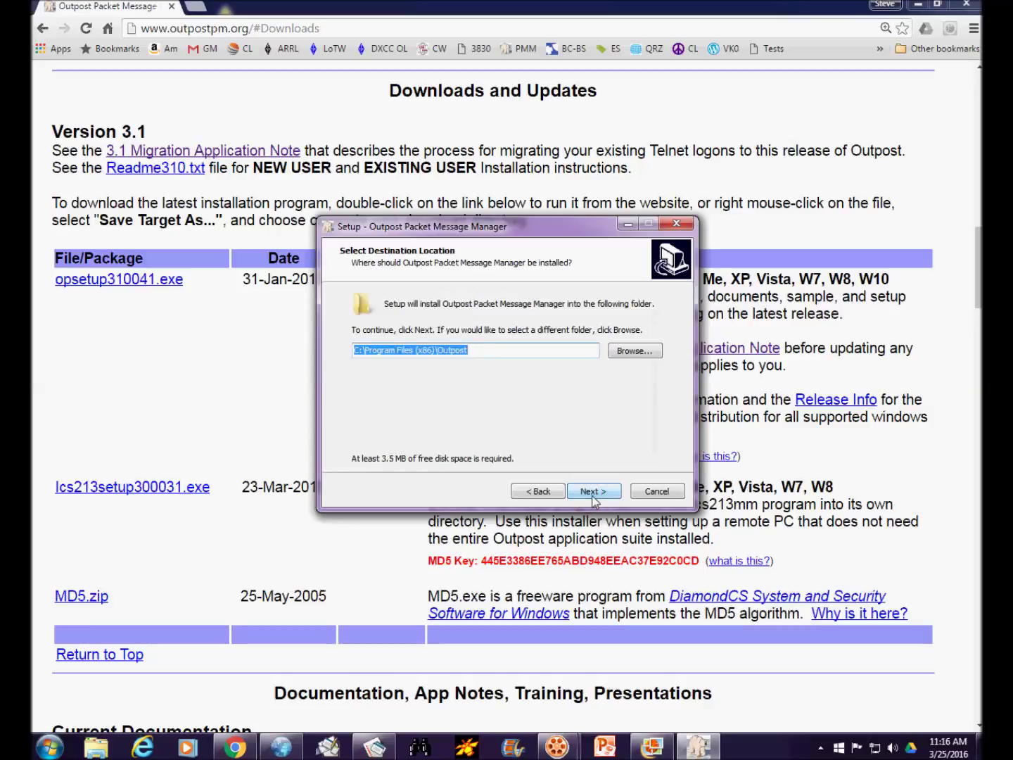
left_click(593, 492)
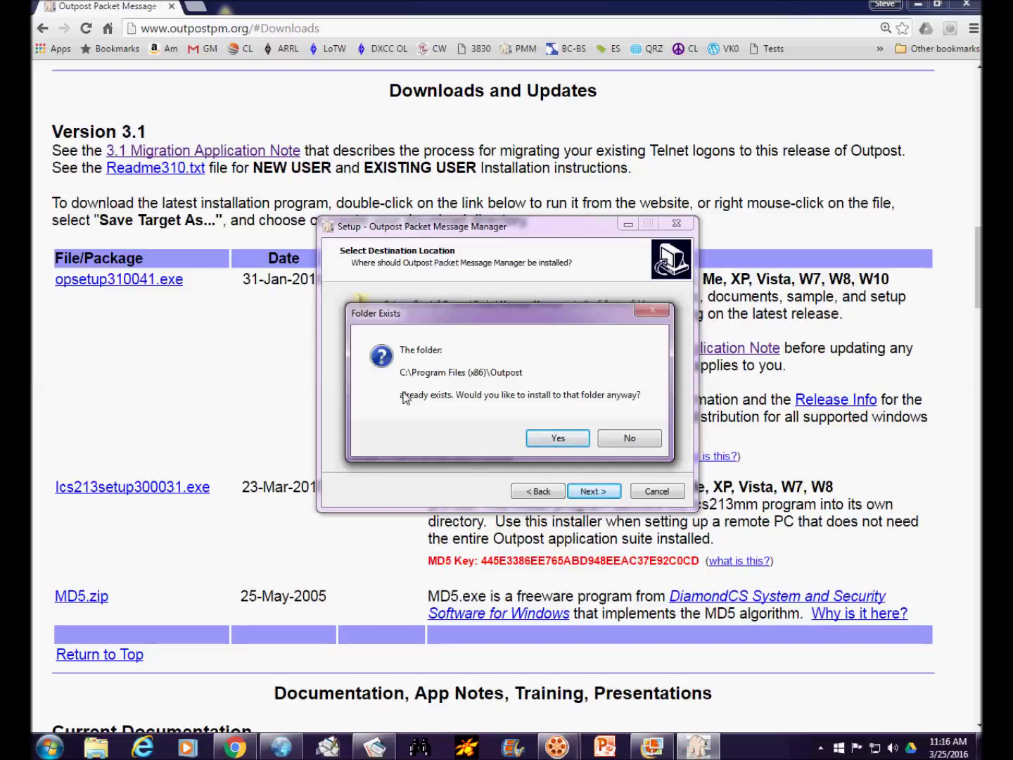
left_click(562, 439)
left_click(599, 491)
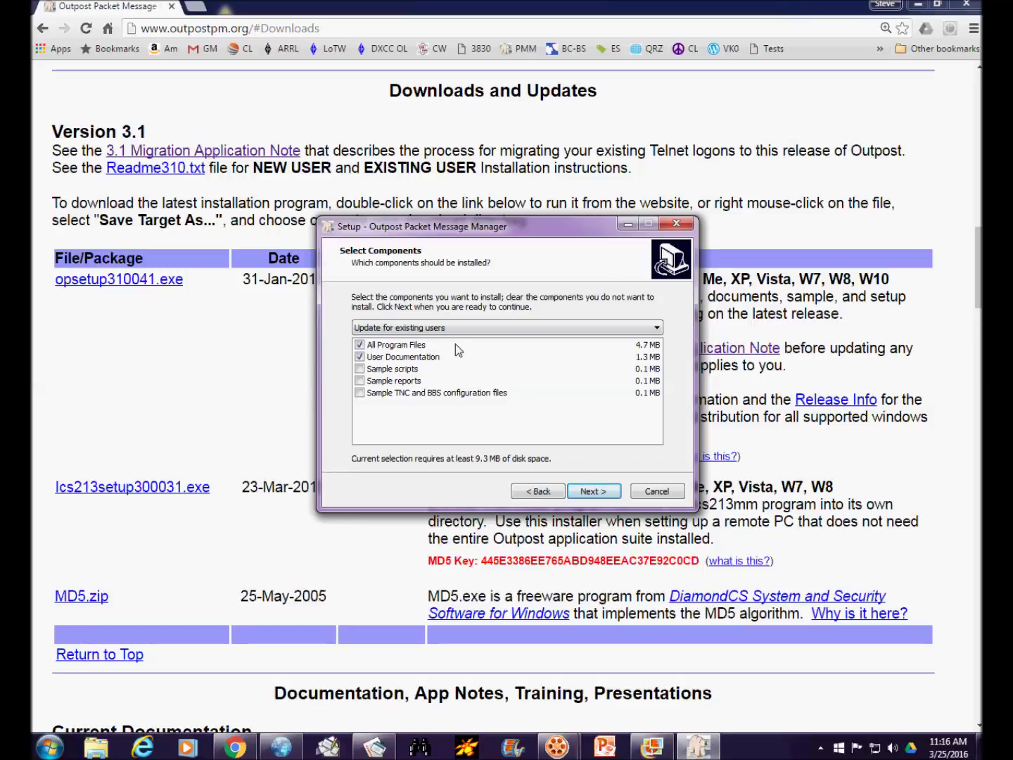
Add Sample reports and Sample TNC and BBS configuration files to the components to install.
left_click(360, 381)
left_click(359, 393)
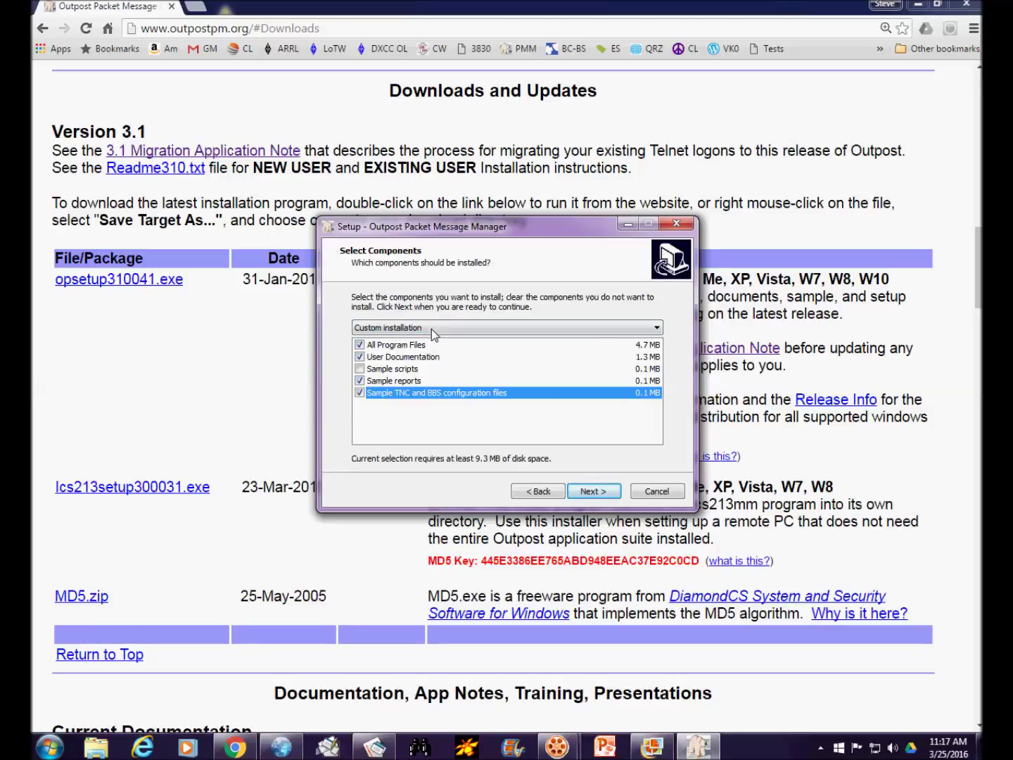
left_click(605, 492)
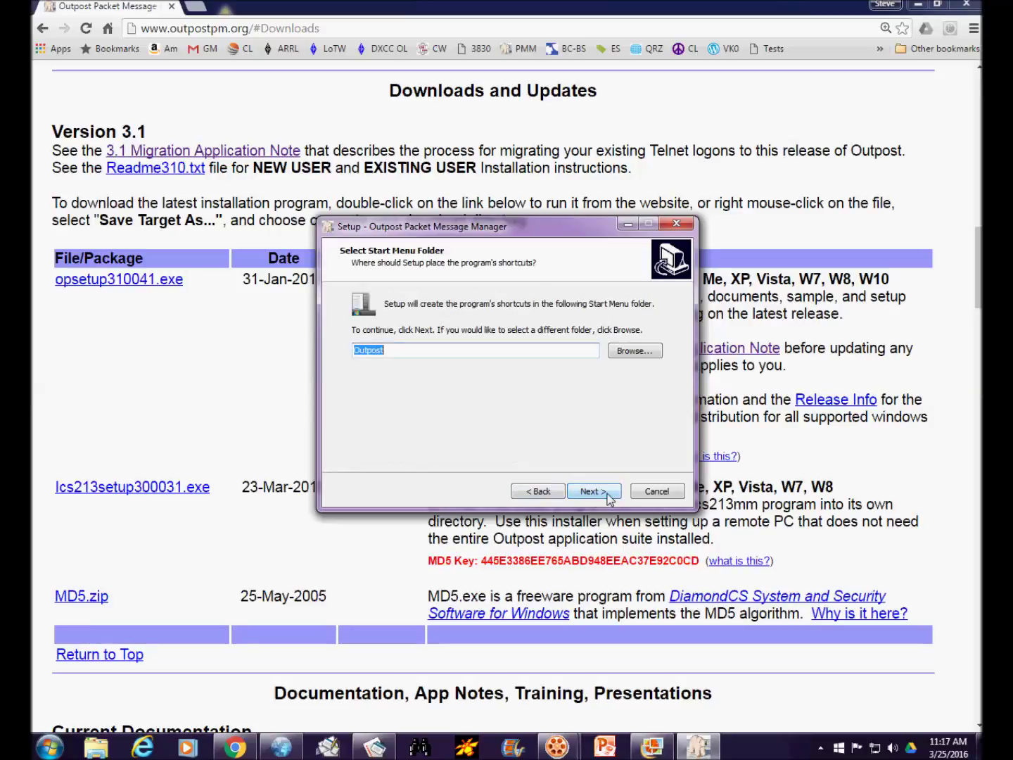
Keep Outpost as the Start Menu folder and enable creation of a desktop icon.
left_click(605, 492)
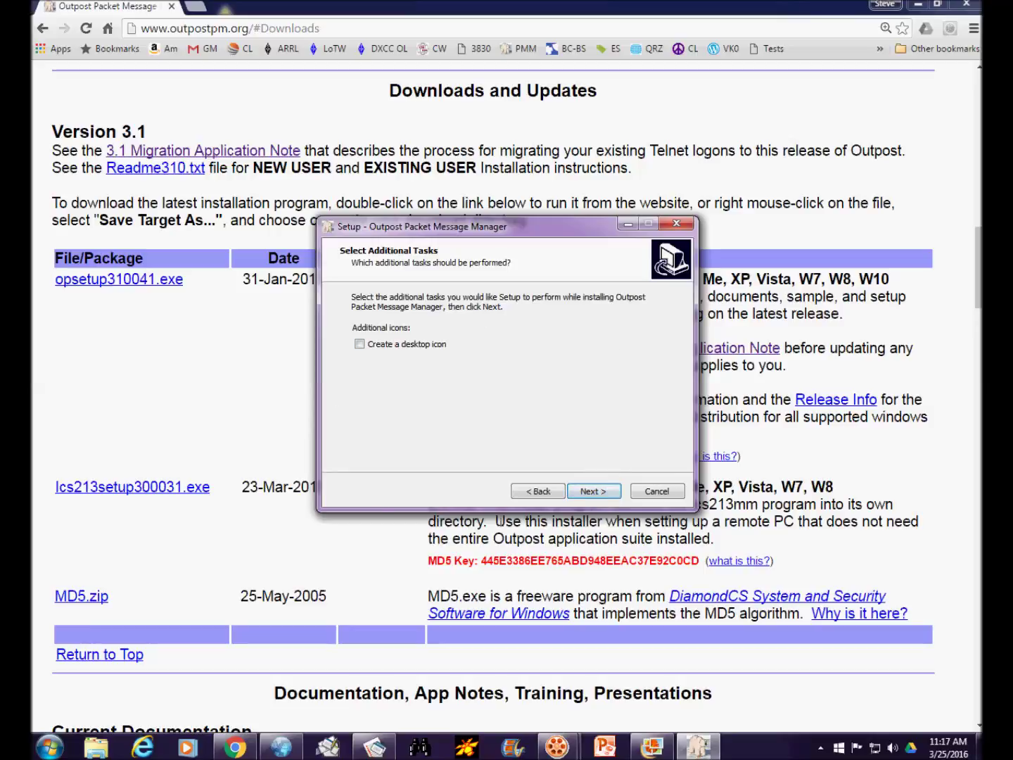
left_click(360, 345)
left_click(593, 491)
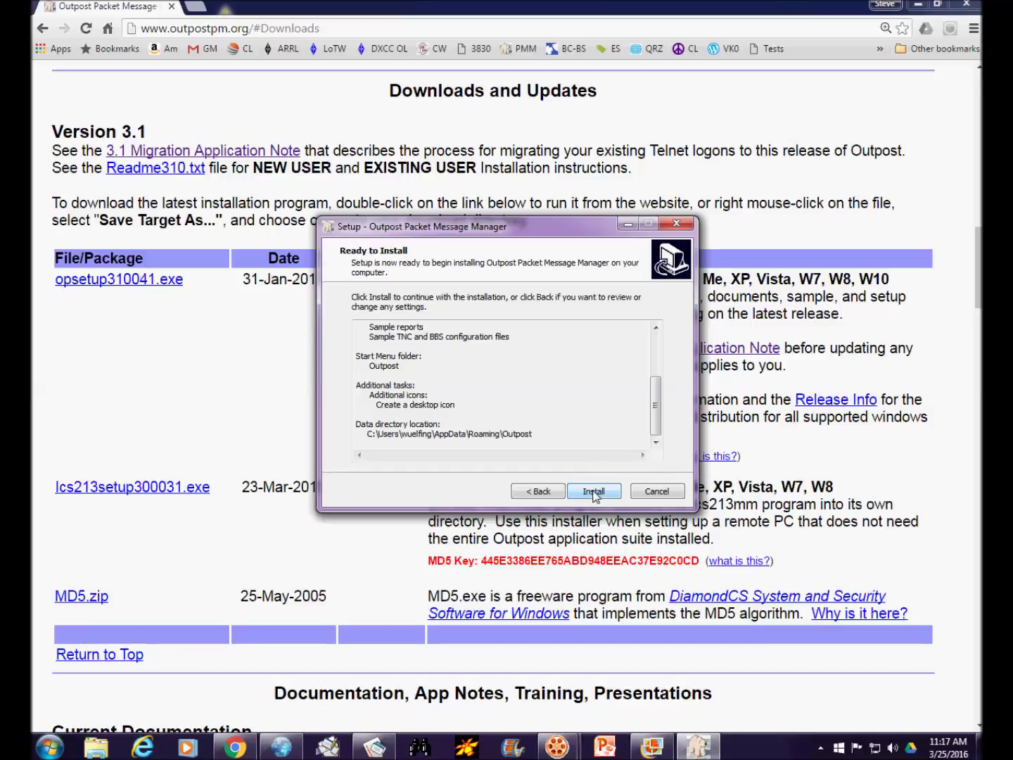
Install Outpost, overwriting the existing TNC files such as KPC3+.tnc, and finish the setup wizard.
left_click(593, 491)
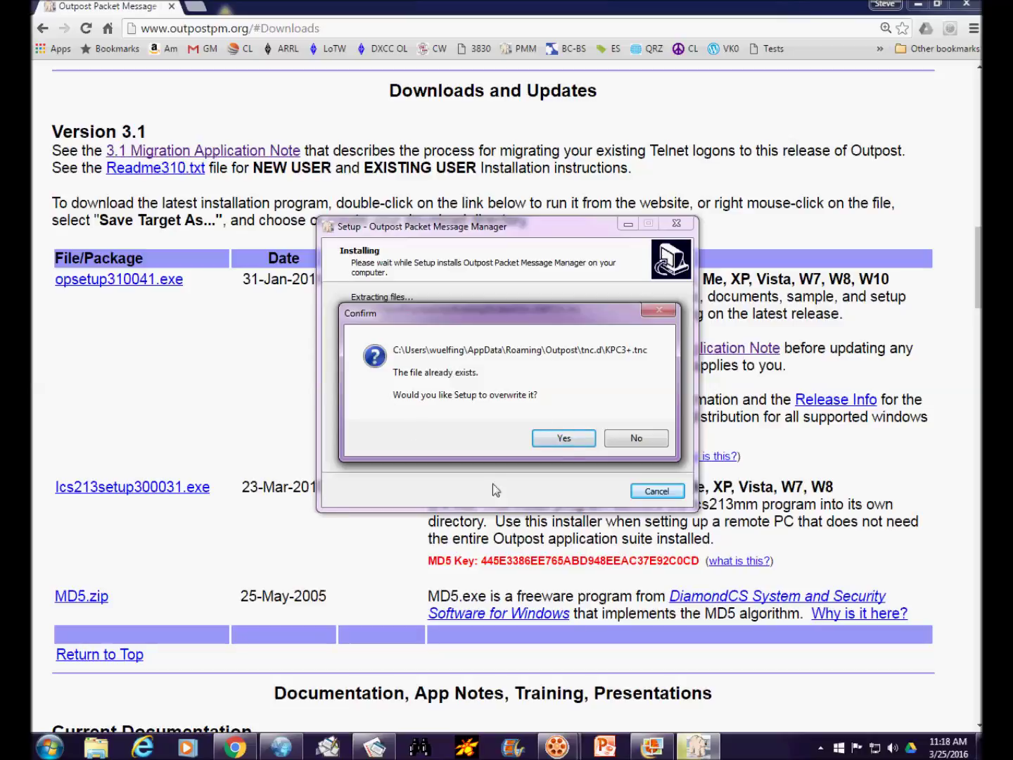
left_click(567, 437)
left_click(575, 440)
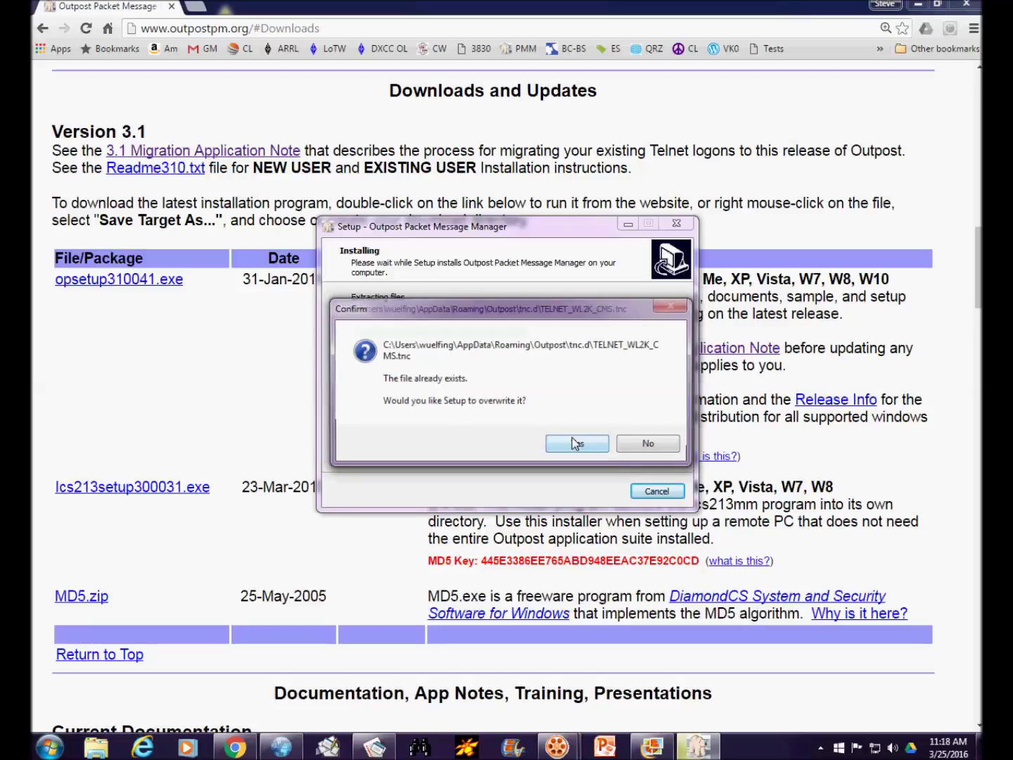
left_click(578, 443)
left_click(579, 442)
left_click(578, 441)
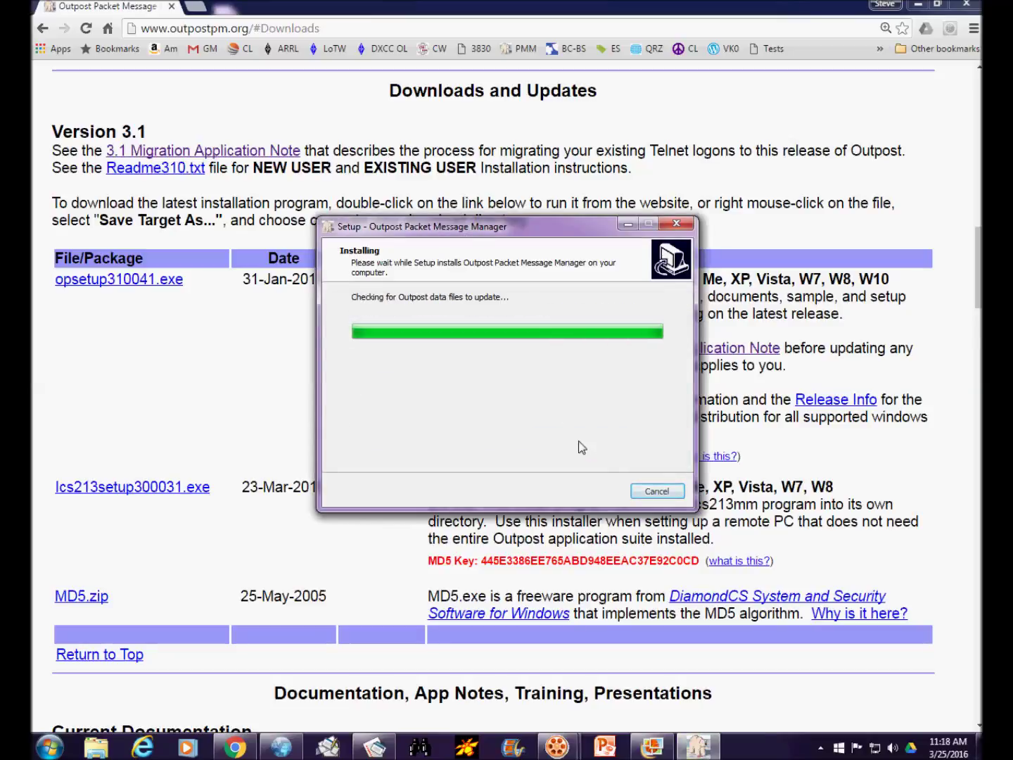
left_click(580, 441)
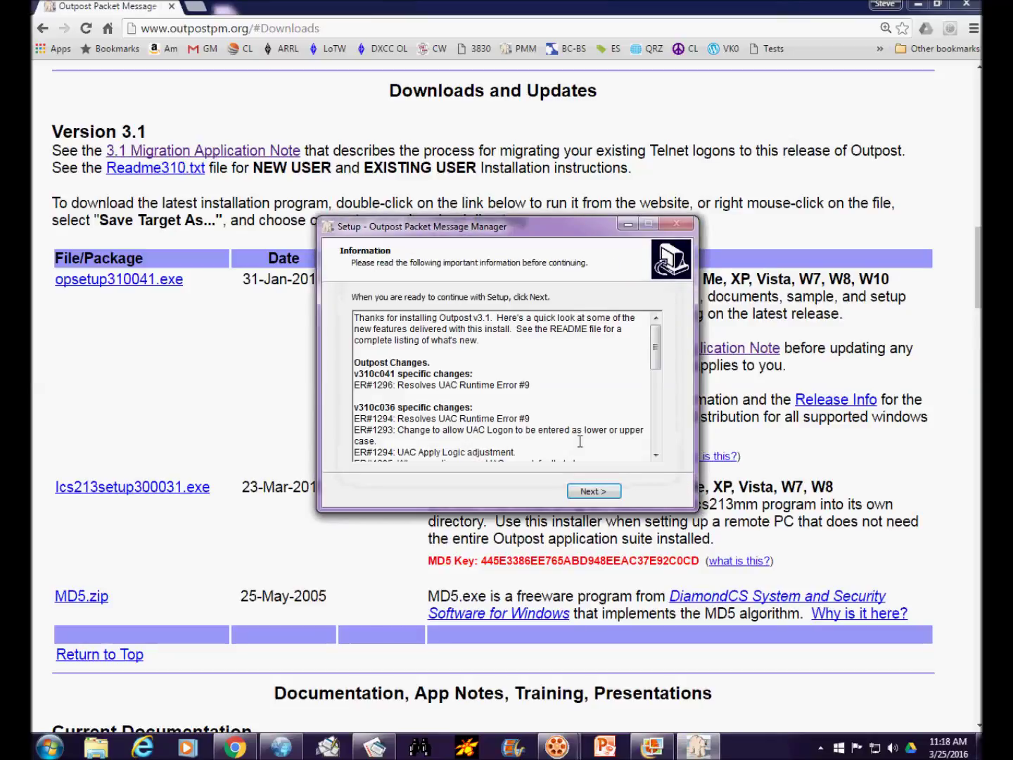
left_click(593, 491)
left_click(593, 492)
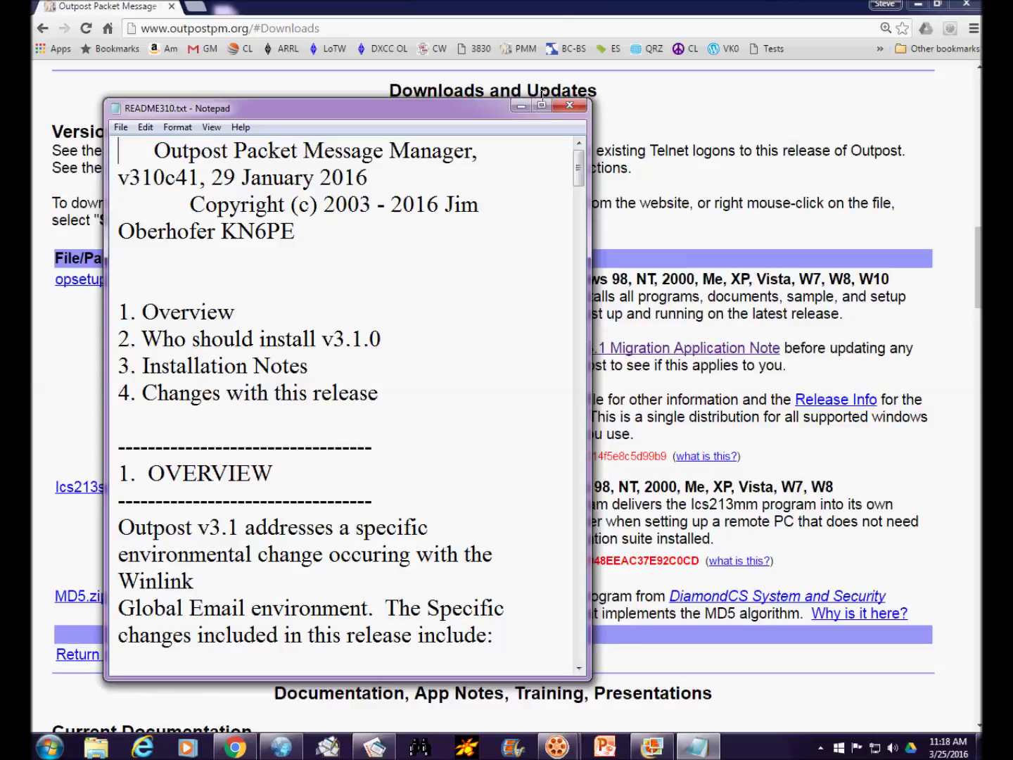
View README310.txt in a maximised window, and clear the readme and browser windows from the desktop.
left_click(541, 105)
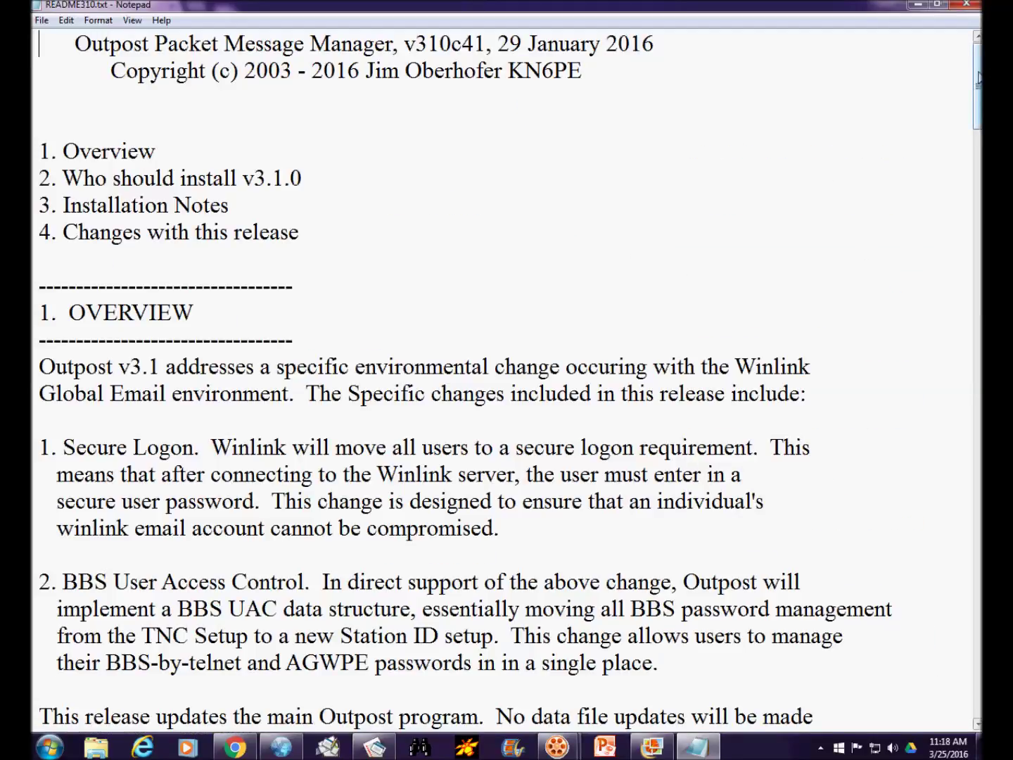
left_click_drag(977, 83, 977, 33)
left_click(917, 5)
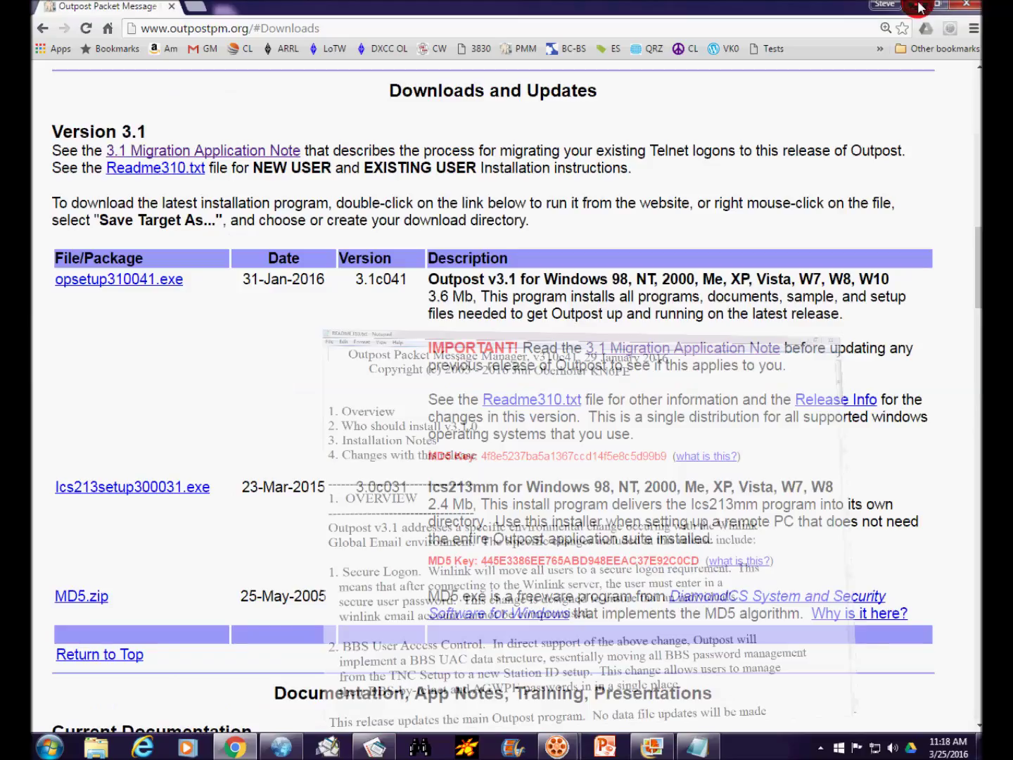
left_click(966, 5)
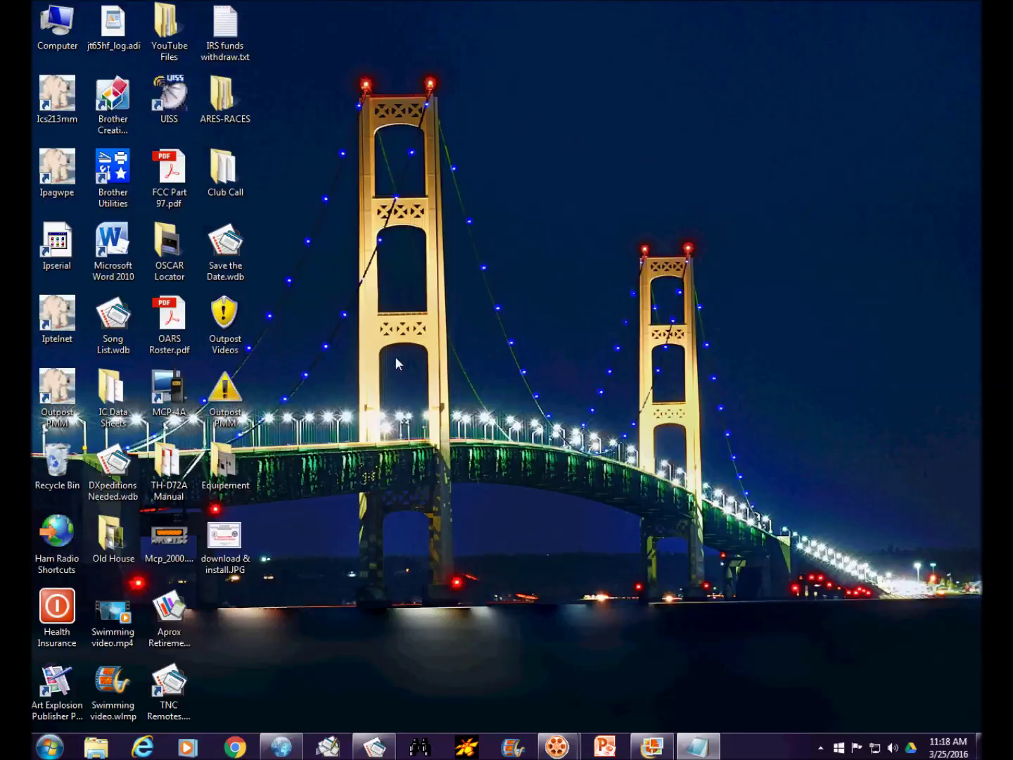
Examine the Outpost shortcuts on the desktop, including Ics213mm, Ipagwpe, Ipserial and Outpost PMM.
left_click(56, 99)
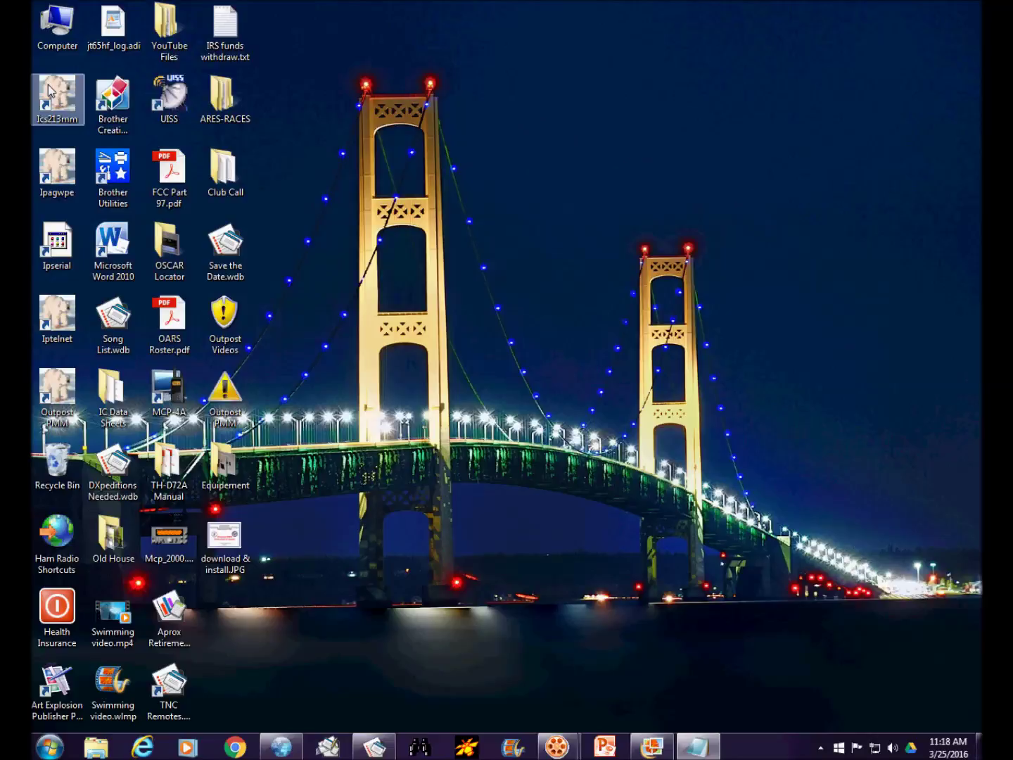
left_click(67, 177)
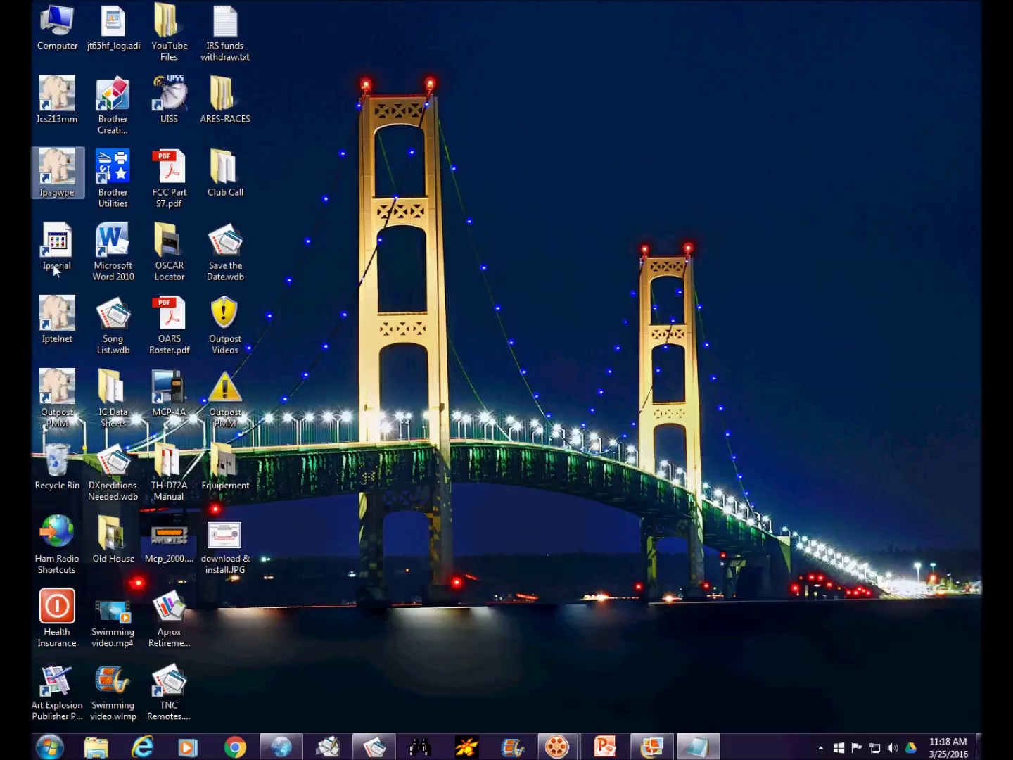
left_click(64, 246)
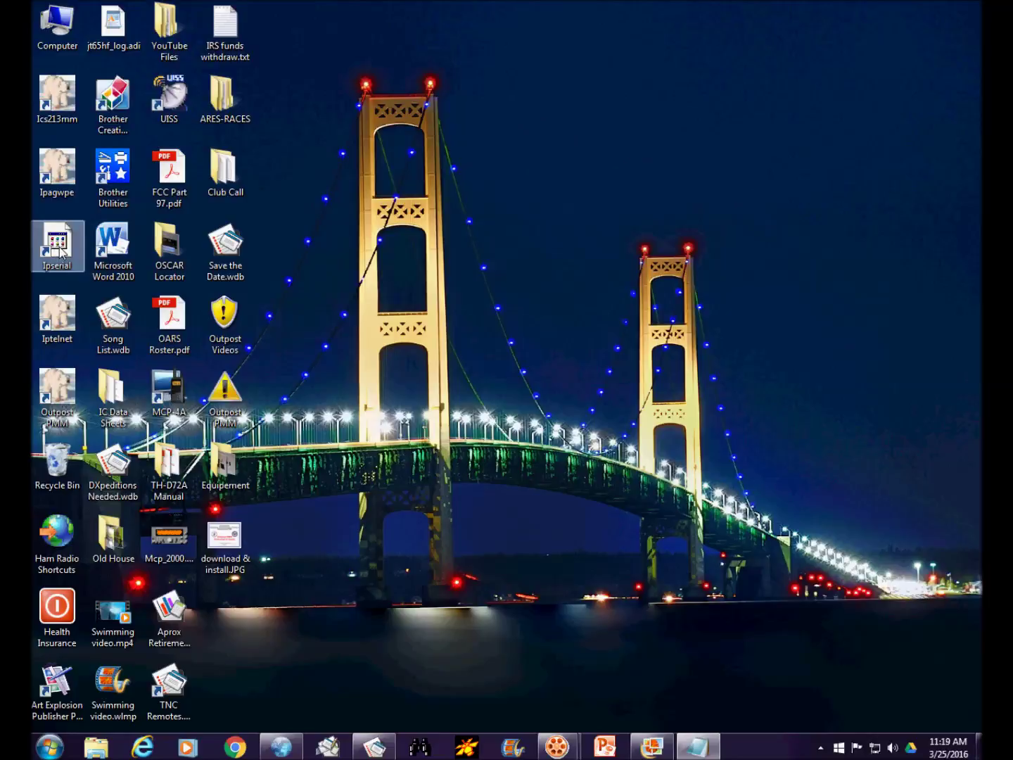
left_click(66, 161)
left_click(66, 224)
left_click(60, 409)
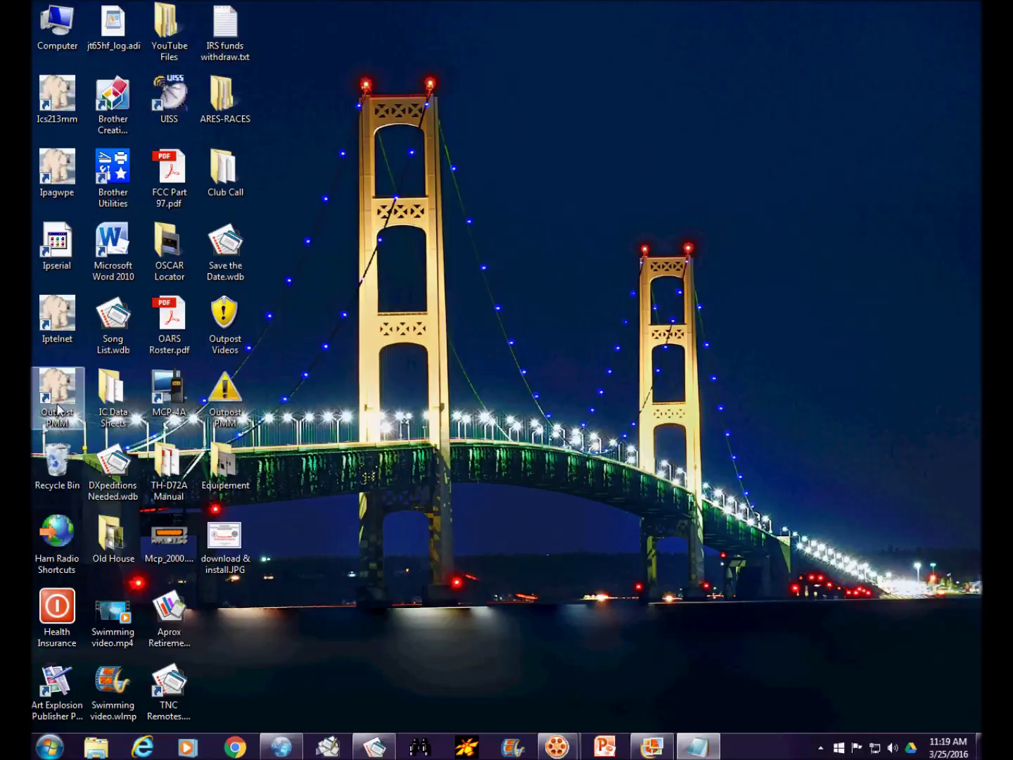
left_click(53, 246)
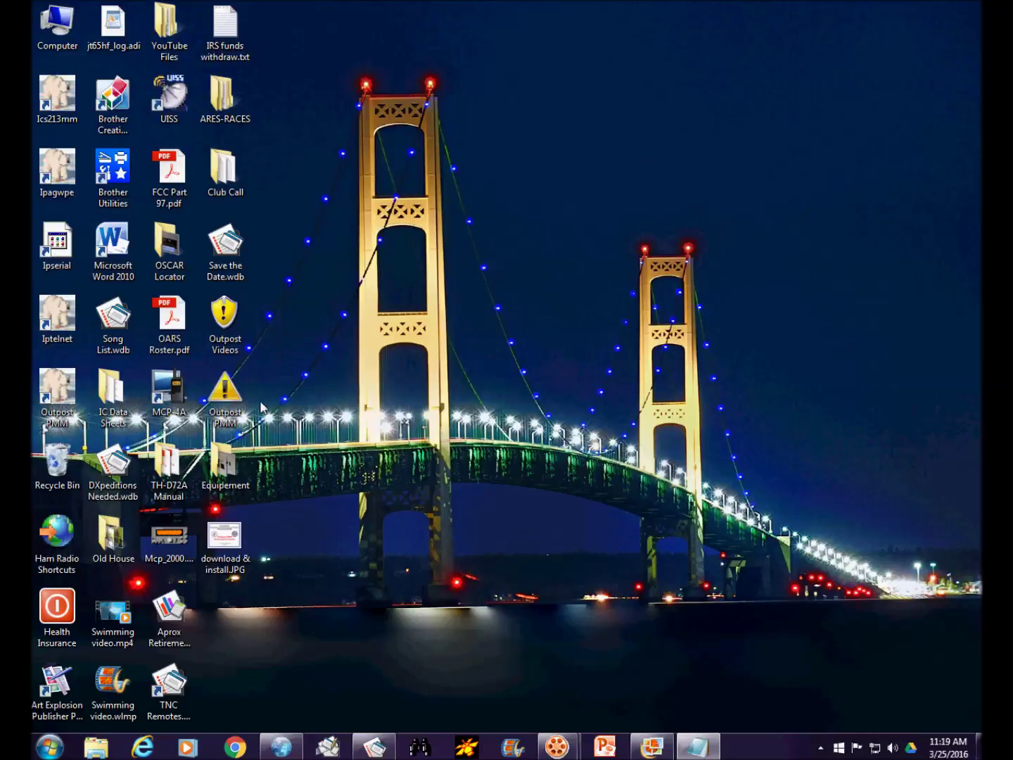
Open the Outpost PMM folder on the desktop and launch Outpost PMM from its shortcut.
left_click(233, 396)
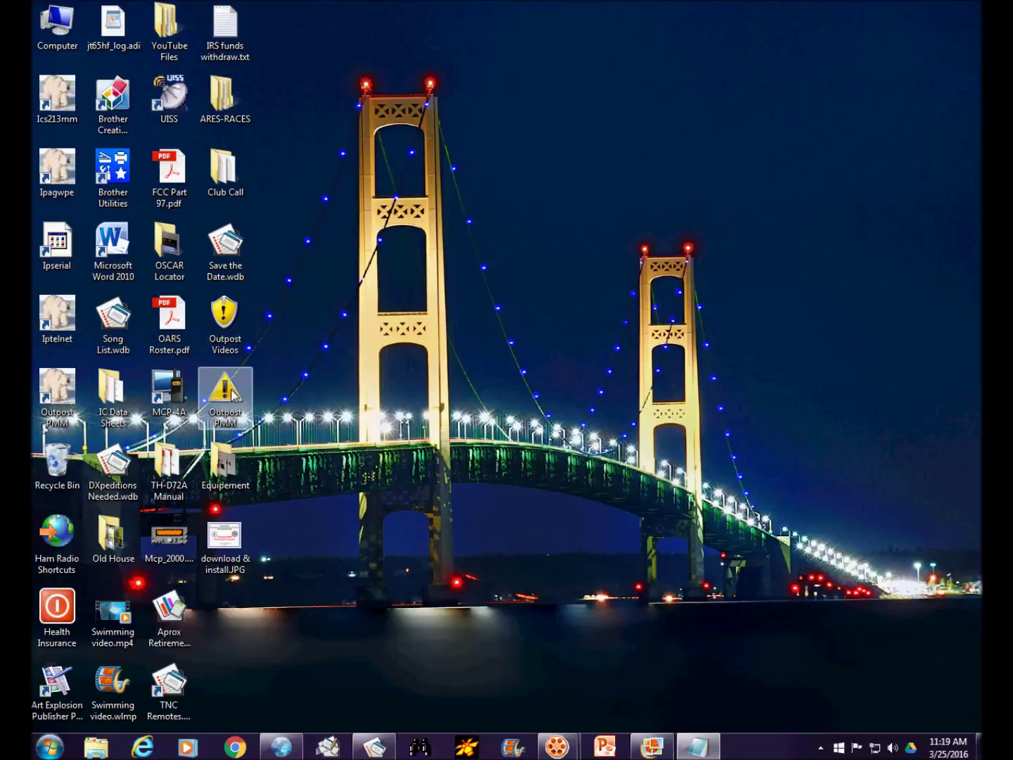
right_click(233, 396)
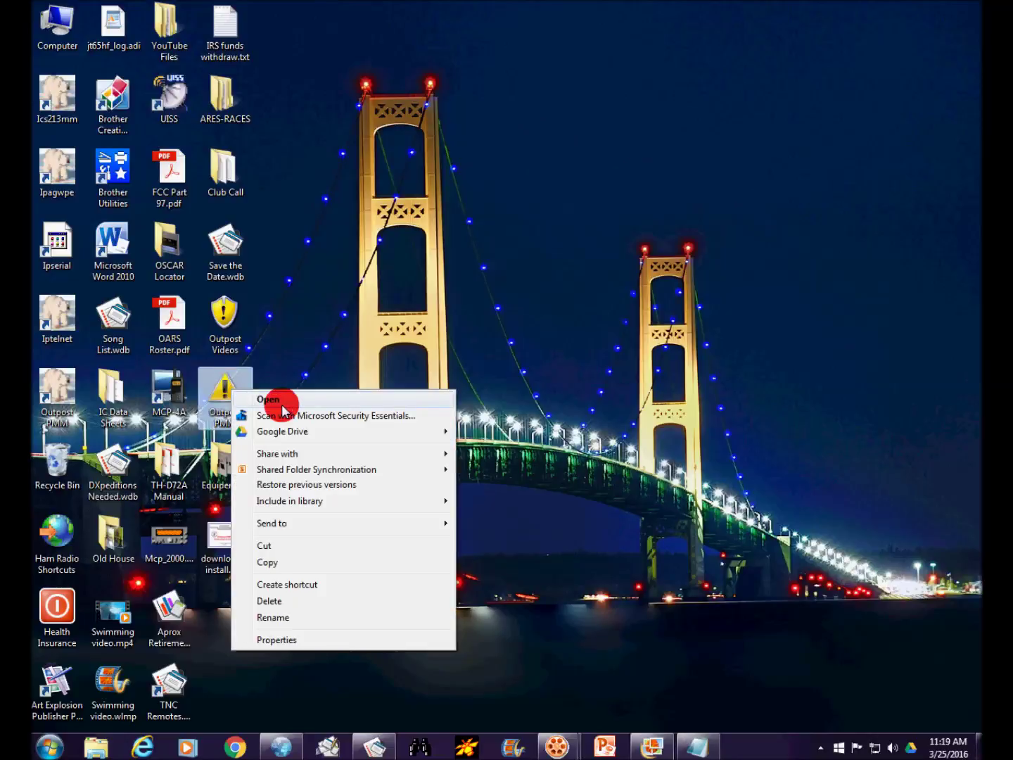
left_click(284, 405)
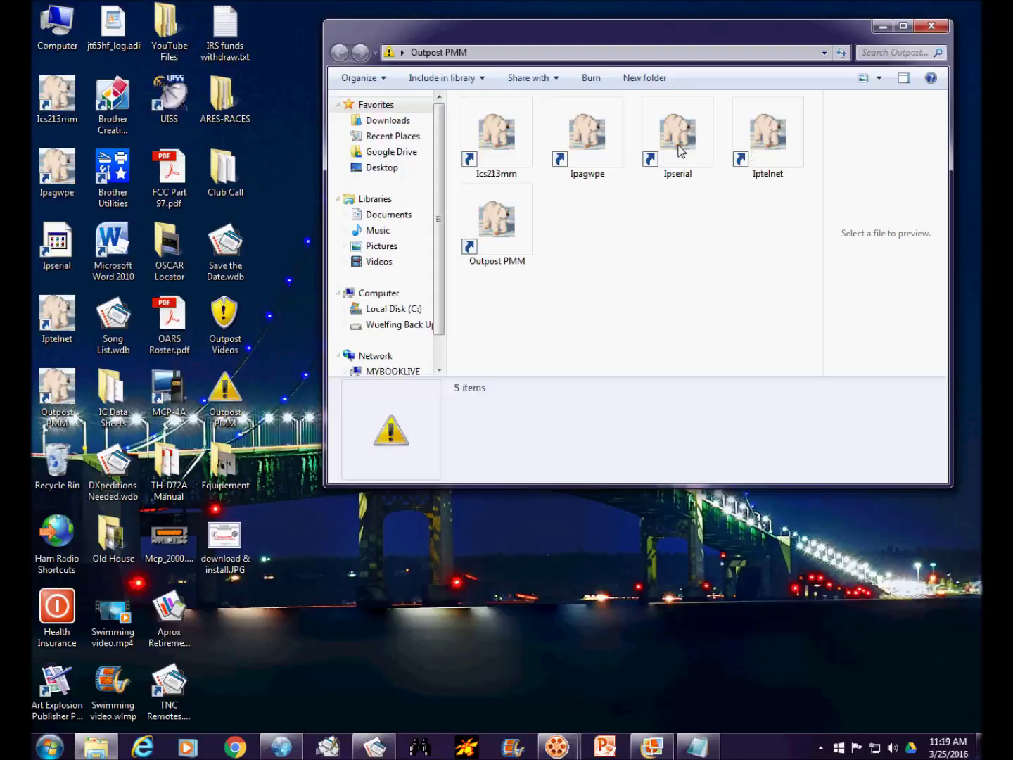
double_click(513, 240)
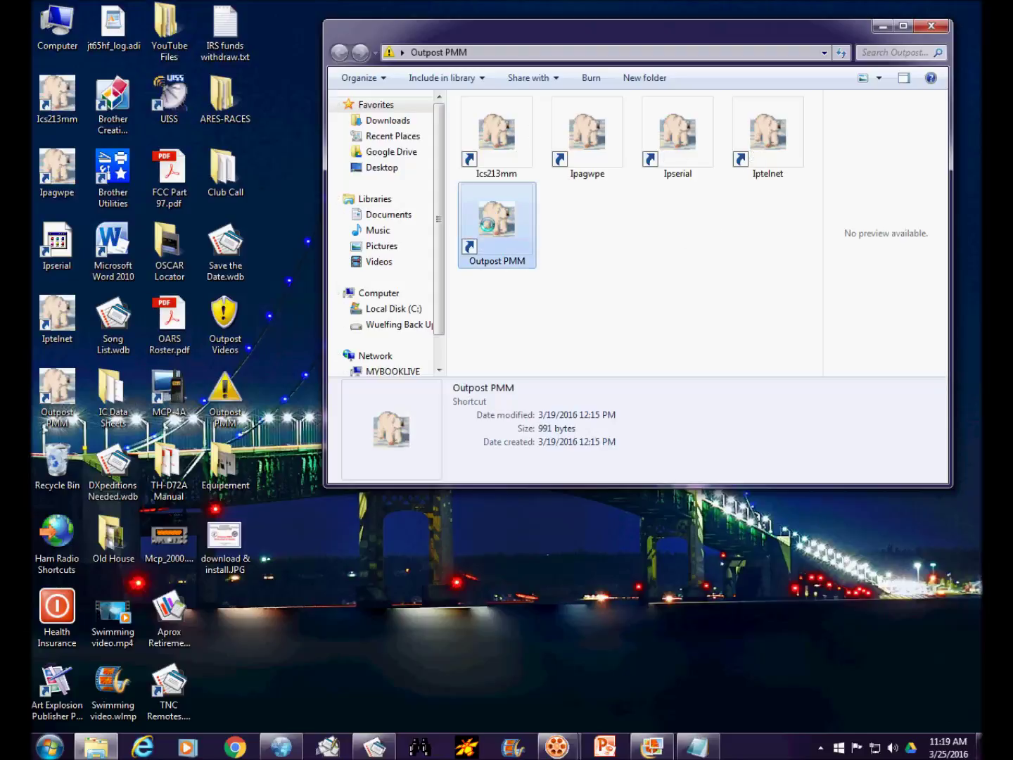
right_click(487, 223)
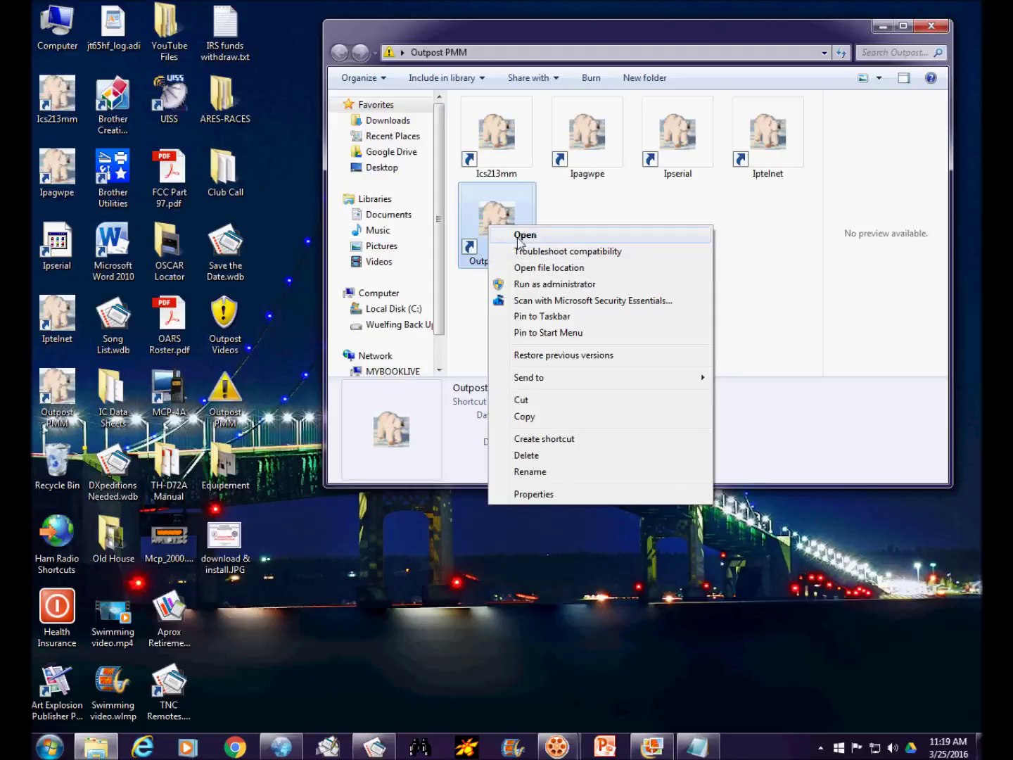
left_click(523, 237)
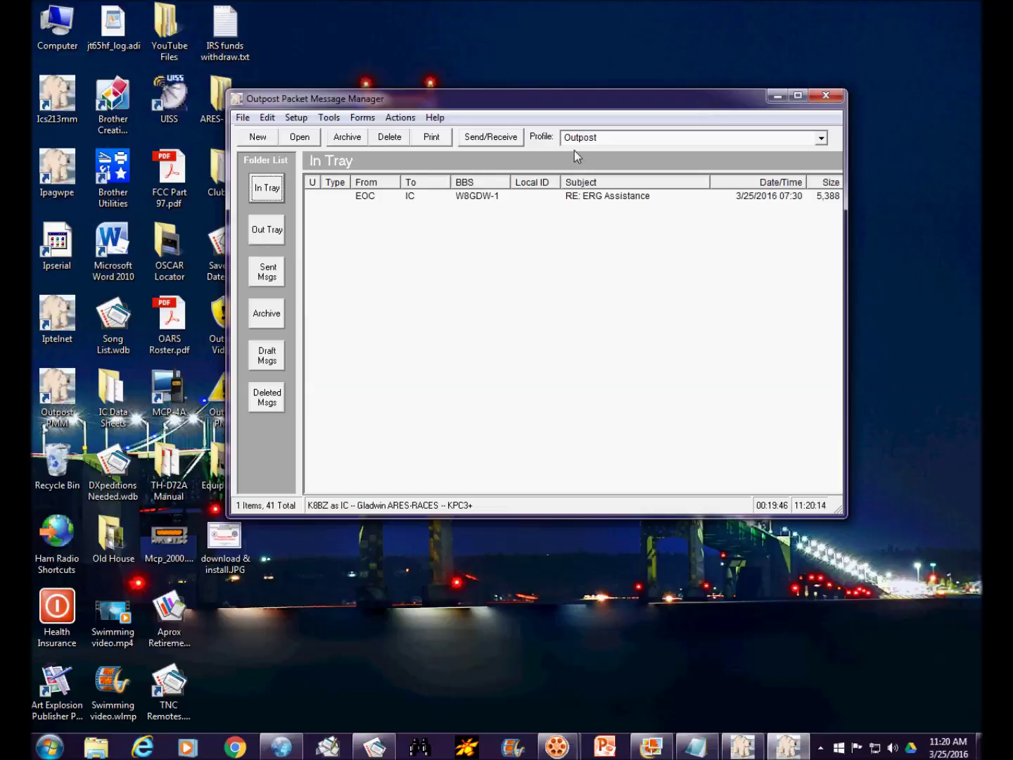
Delete all messages in Outpost and confirm the deletion.
left_click(243, 118)
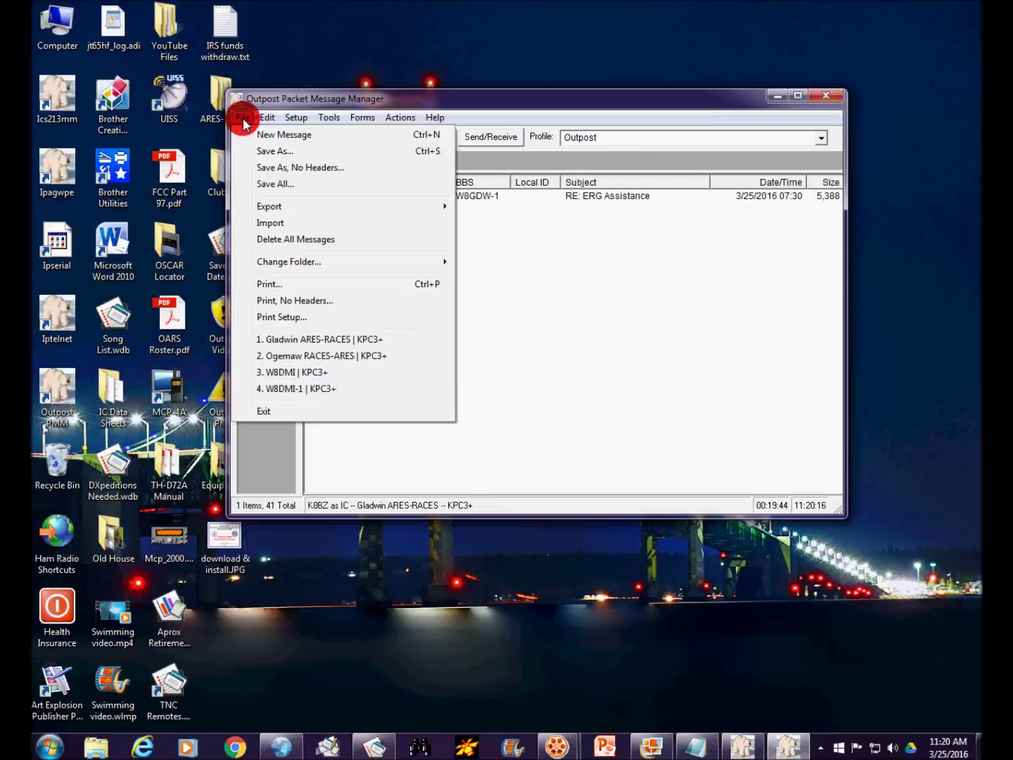
left_click(312, 241)
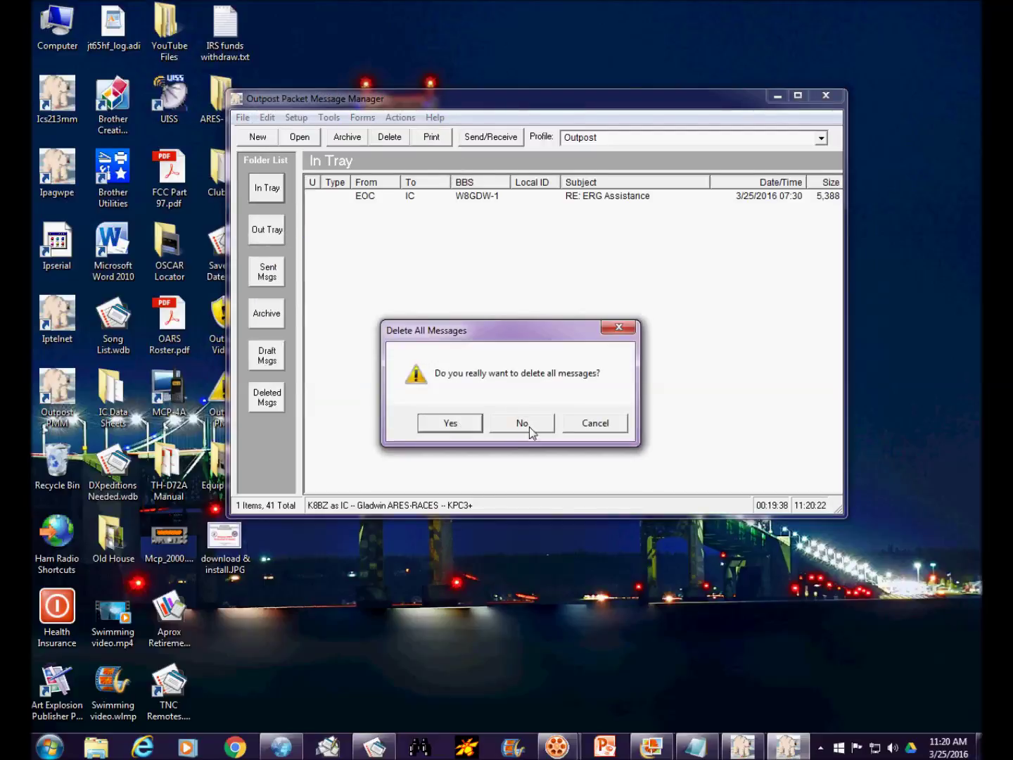
left_click(445, 422)
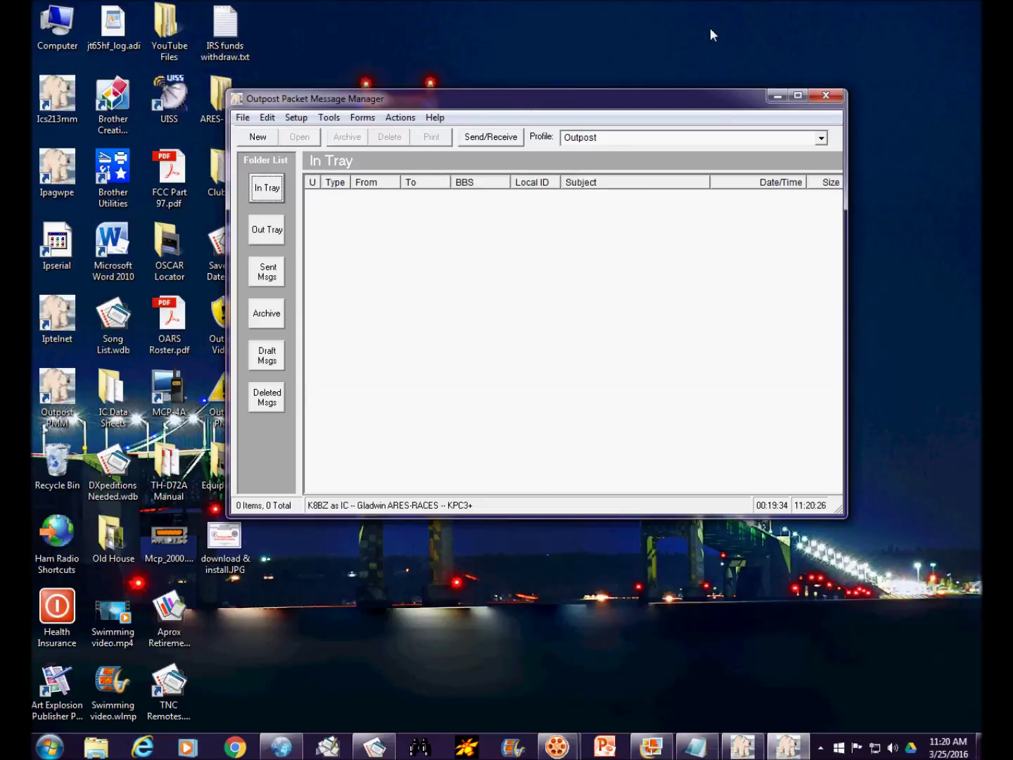
Maximise the Outpost window, turn off tactical call use for BBS interaction in Station Identification, and enter the operator's user call sign.
left_click(799, 95)
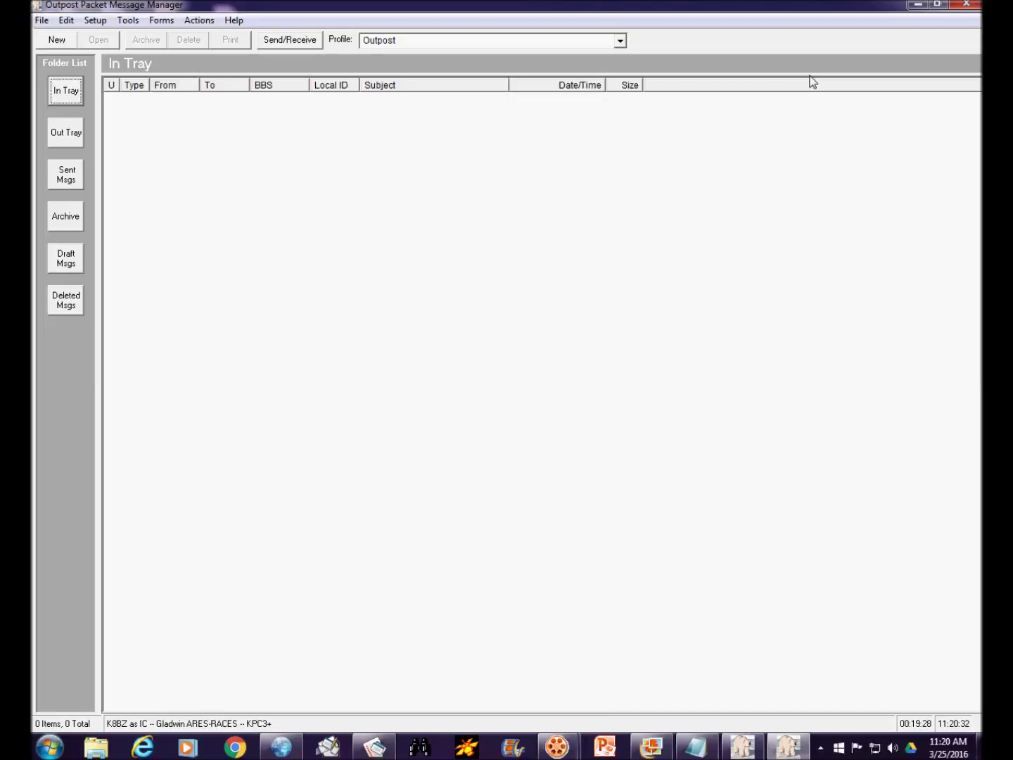
key("F2")
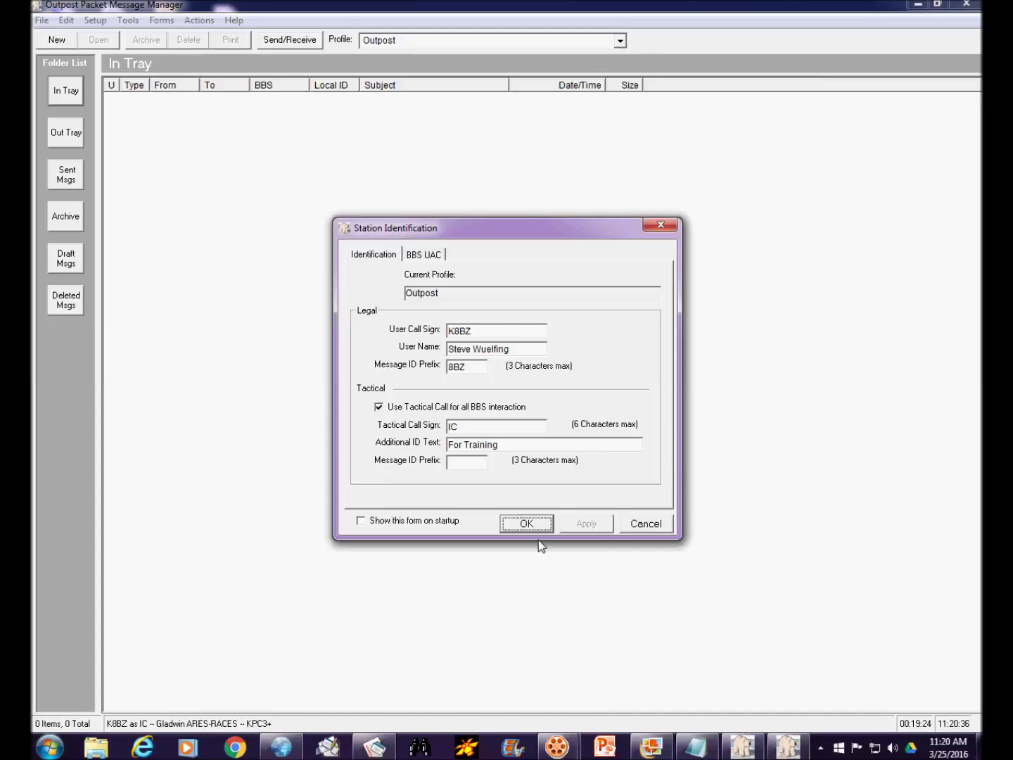
left_click(378, 407)
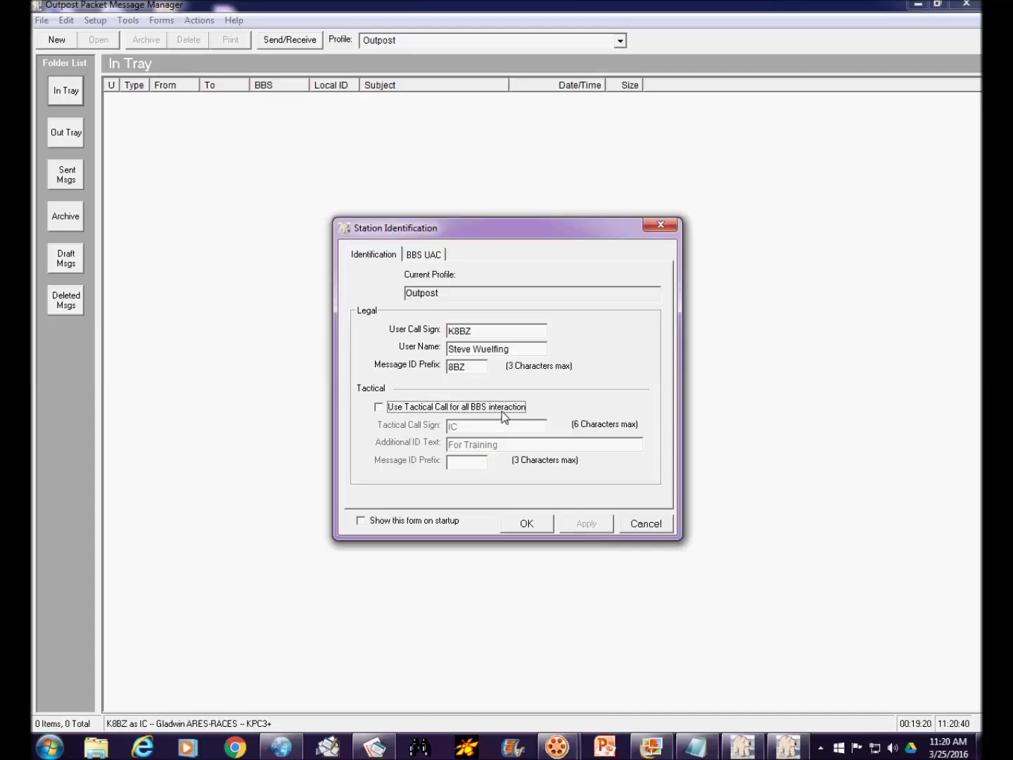
double_click(473, 331)
type("K8BZ")
key("Tab")
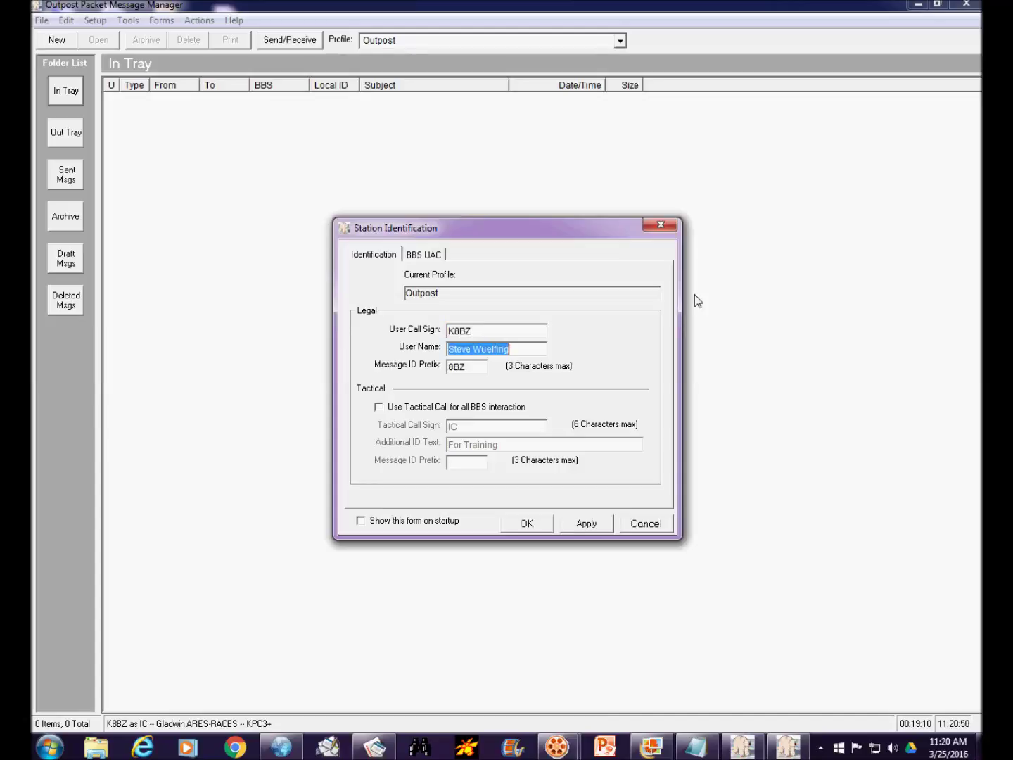
key("Tab")
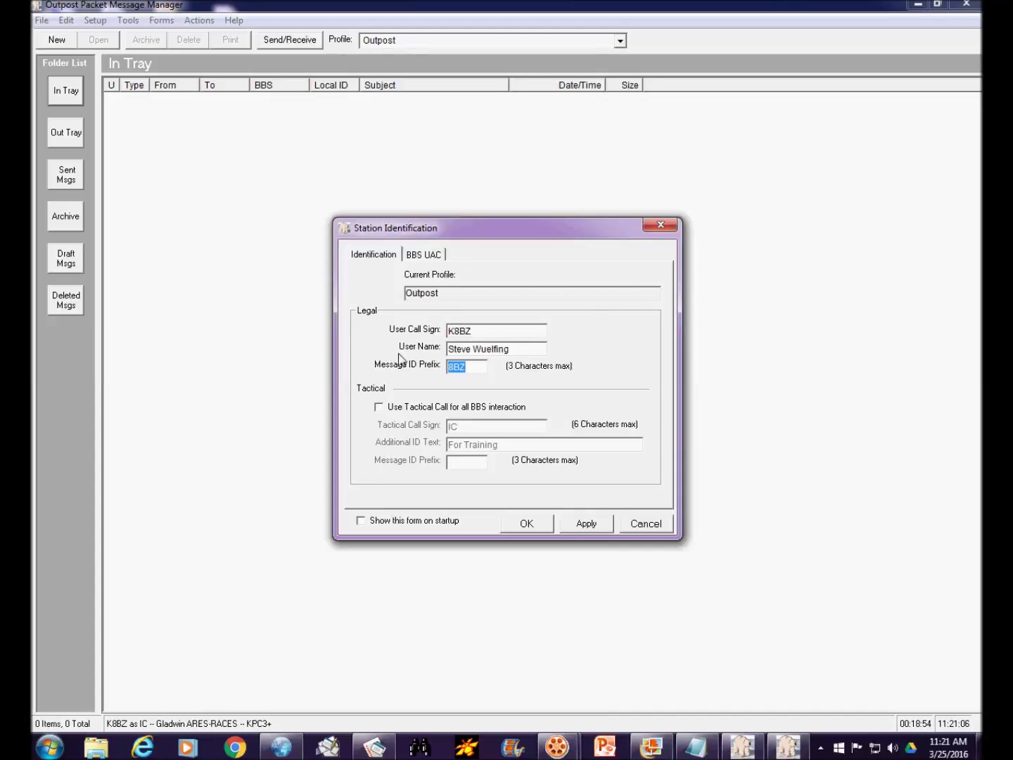
left_click(524, 528)
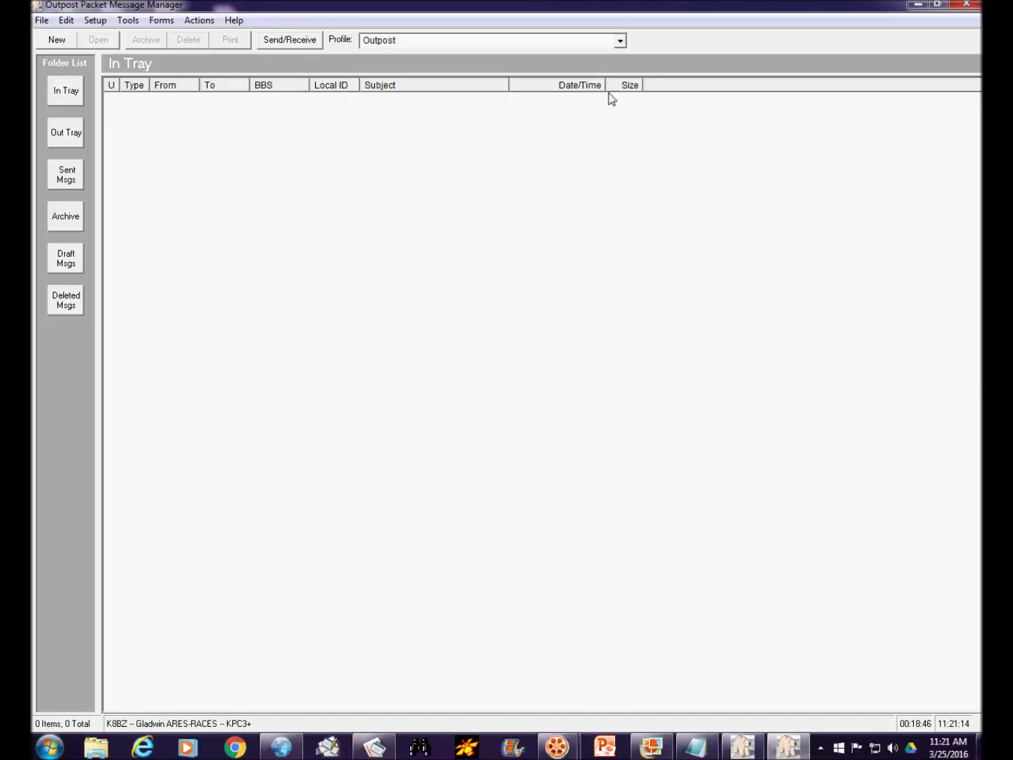
Open an interactive packet session over the Serial / Comm Port and connect to the TNC.
left_click(129, 23)
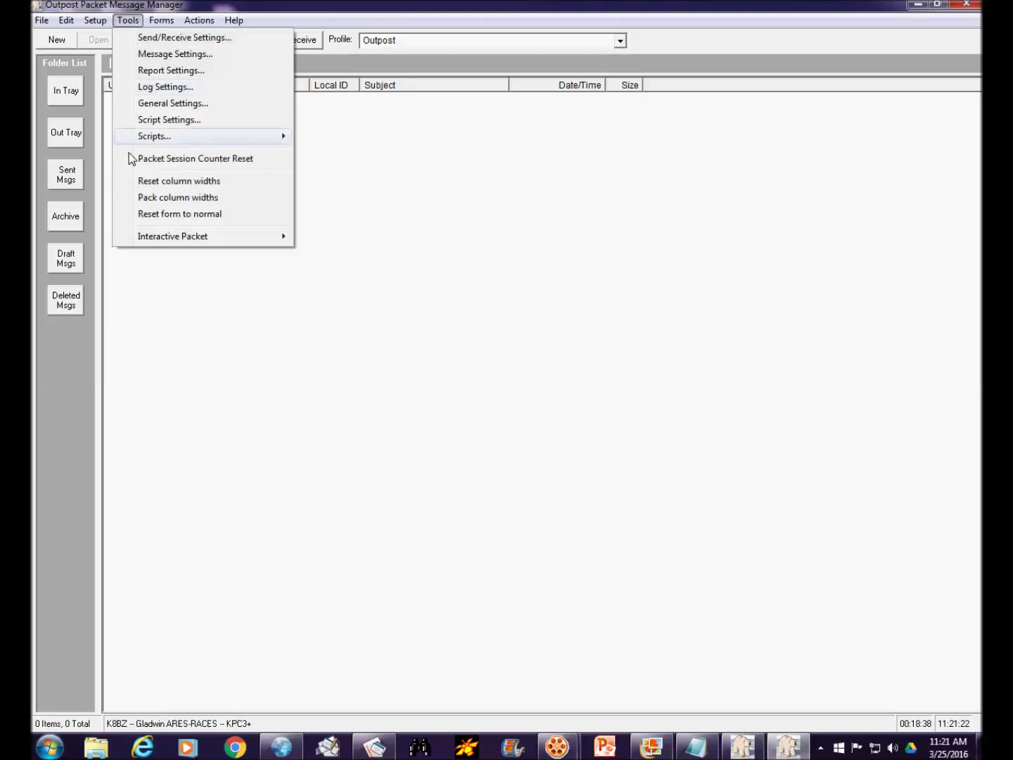
mouse_move(177, 238)
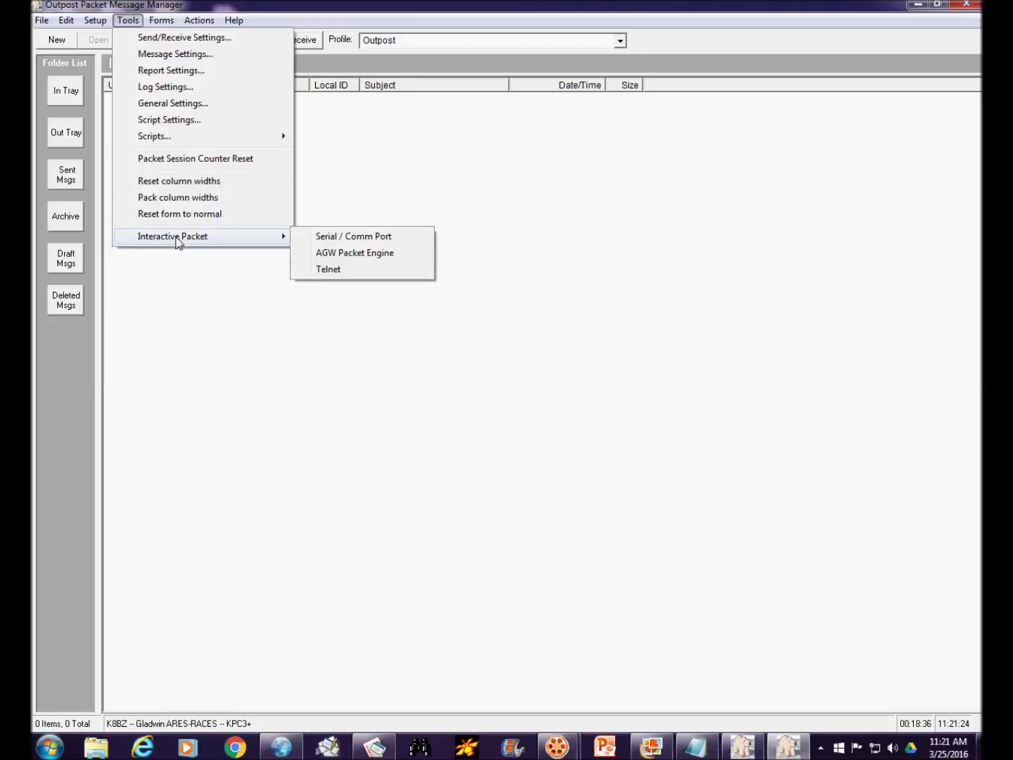
left_click(347, 243)
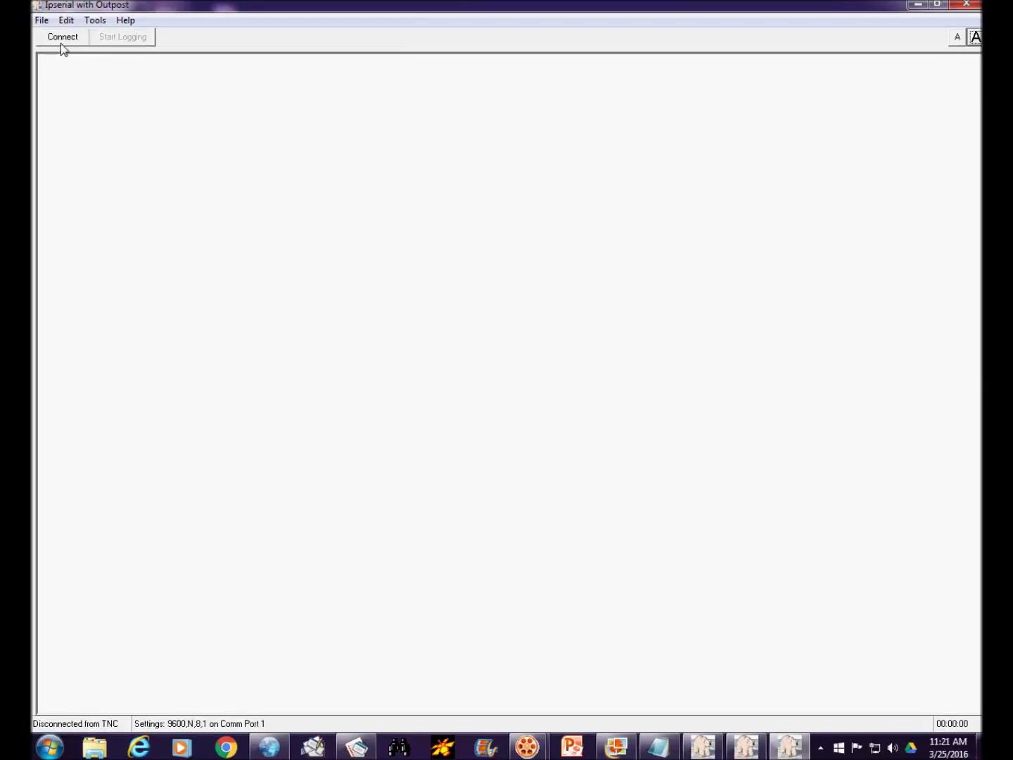
left_click(65, 38)
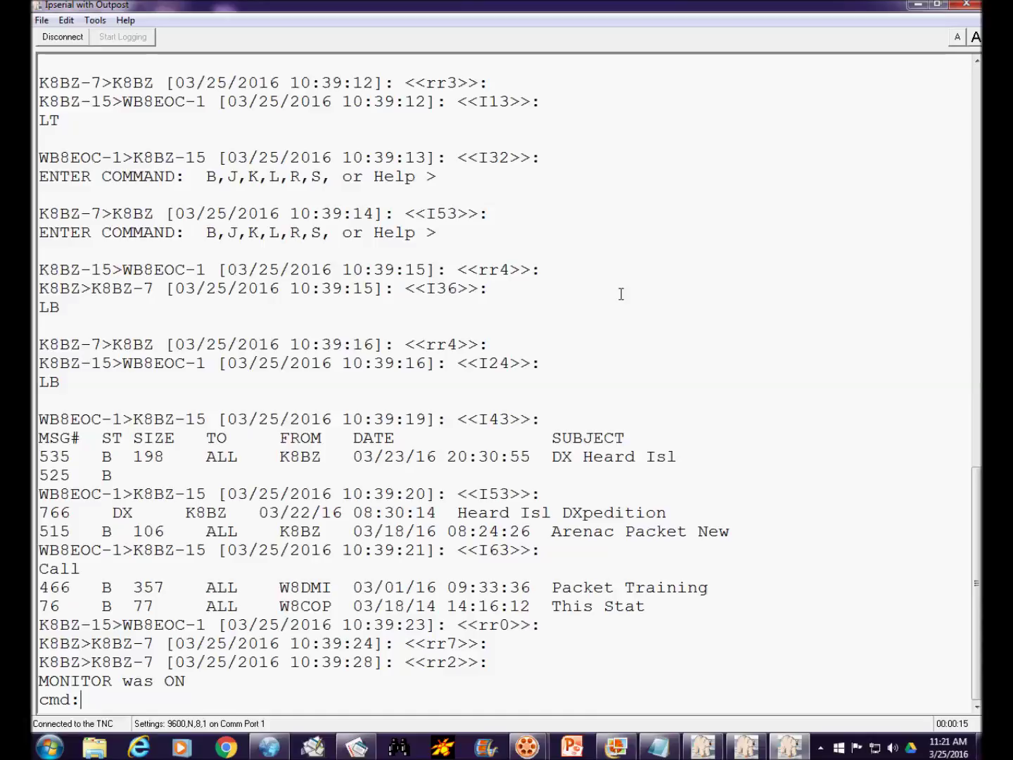
Clear all existing text from the Ipserial terminal.
left_click(722, 214)
key("ctrl+a")
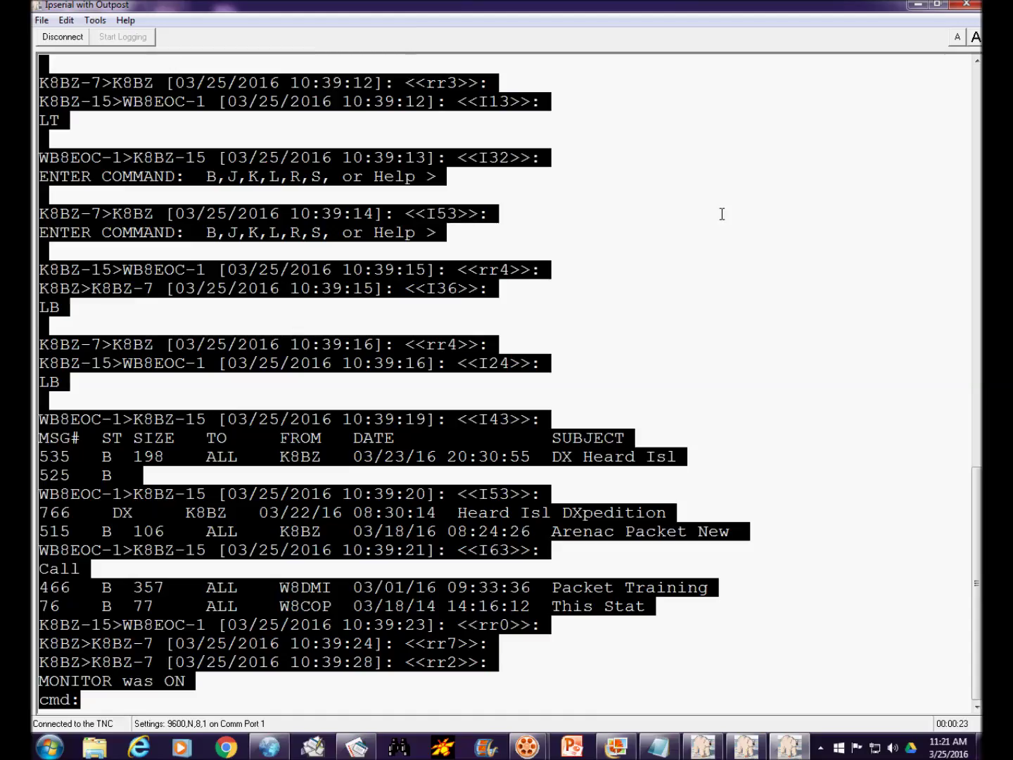
key("Delete")
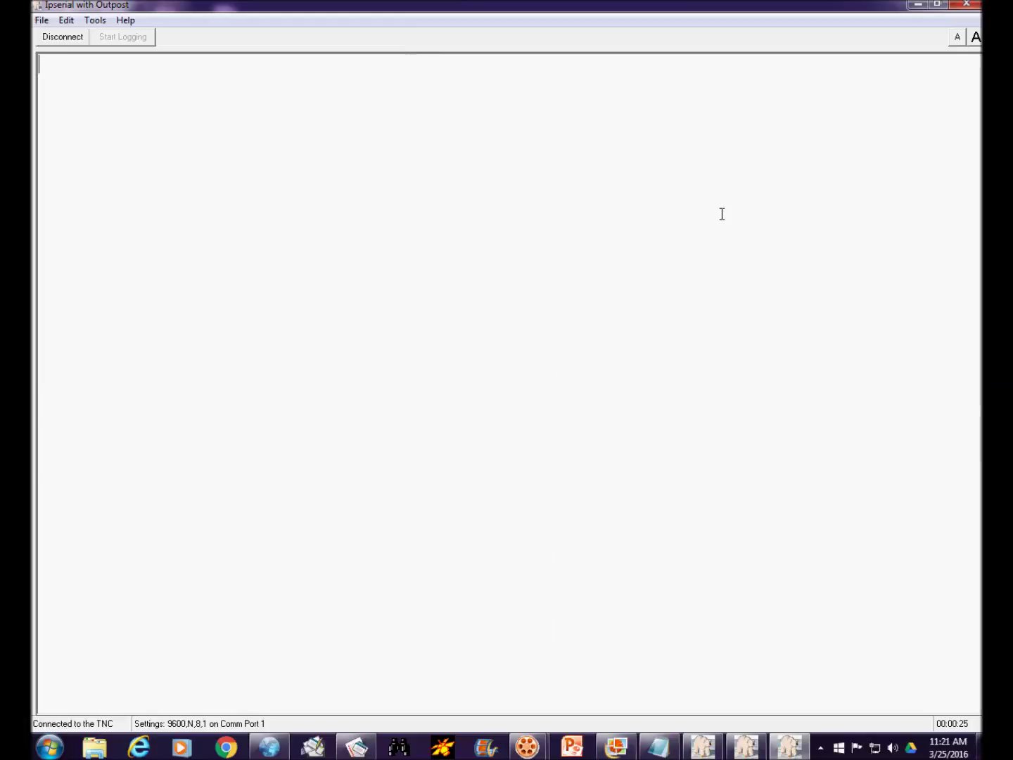
Send a series of empty lines to the TNC to test its command prompt.
key("Return")
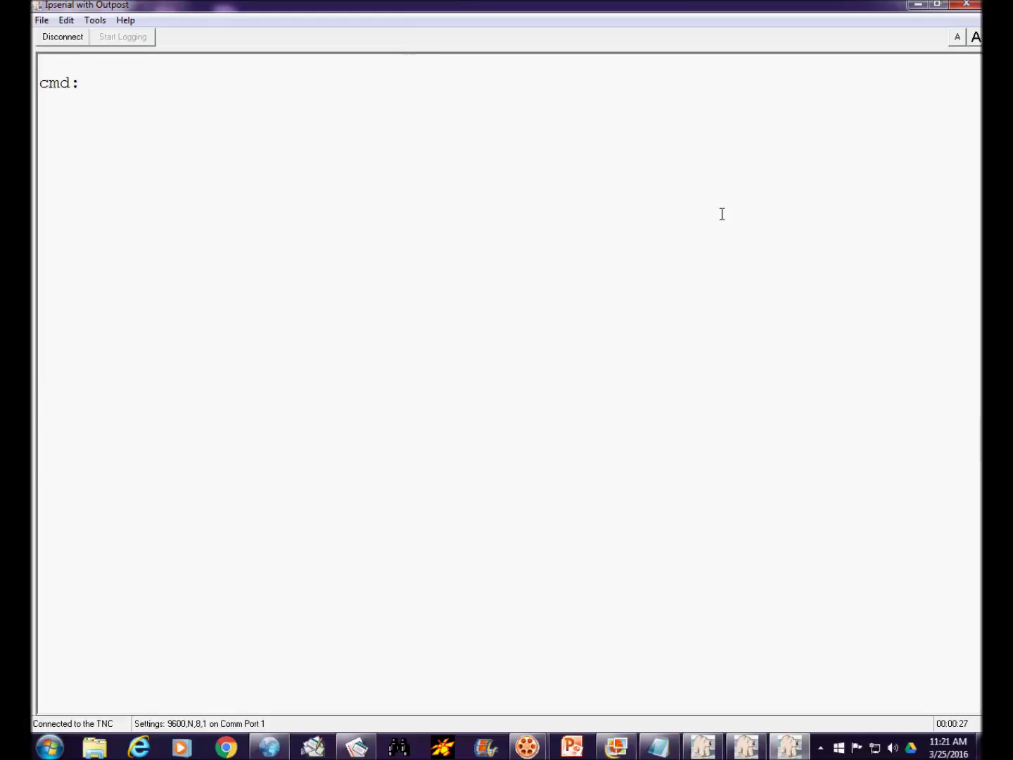
key("Return")
key("Return")
key("Return")
key("Return")
key("Return")
key("Return")
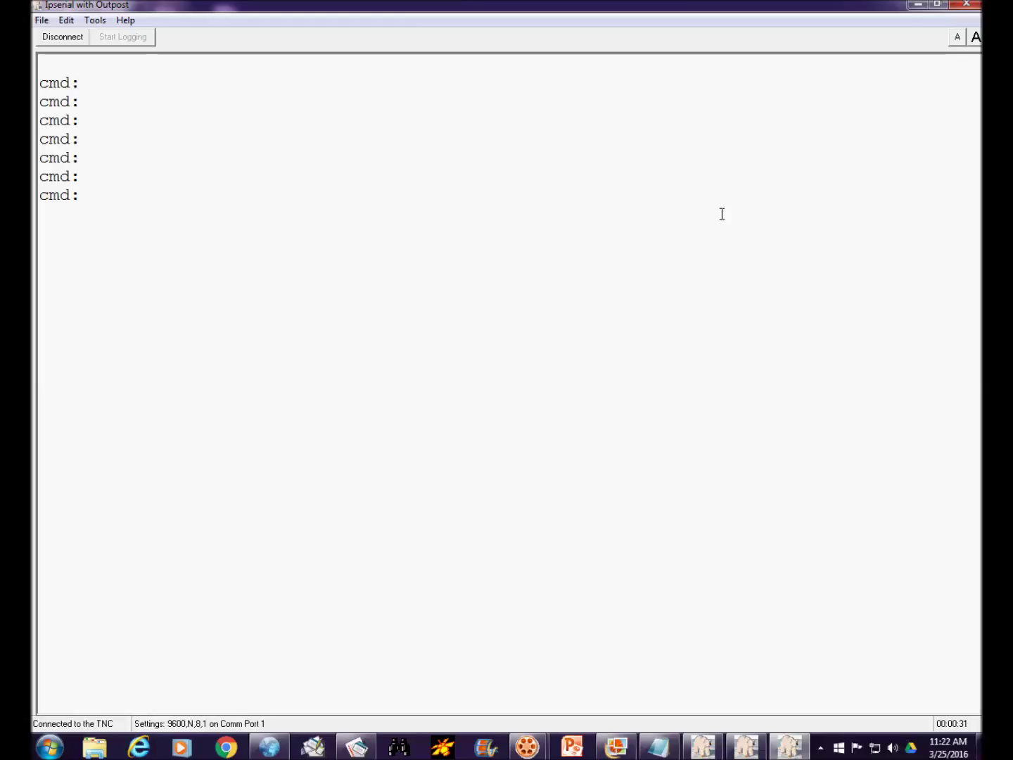
key("Return")
key("Return")
key("Return")
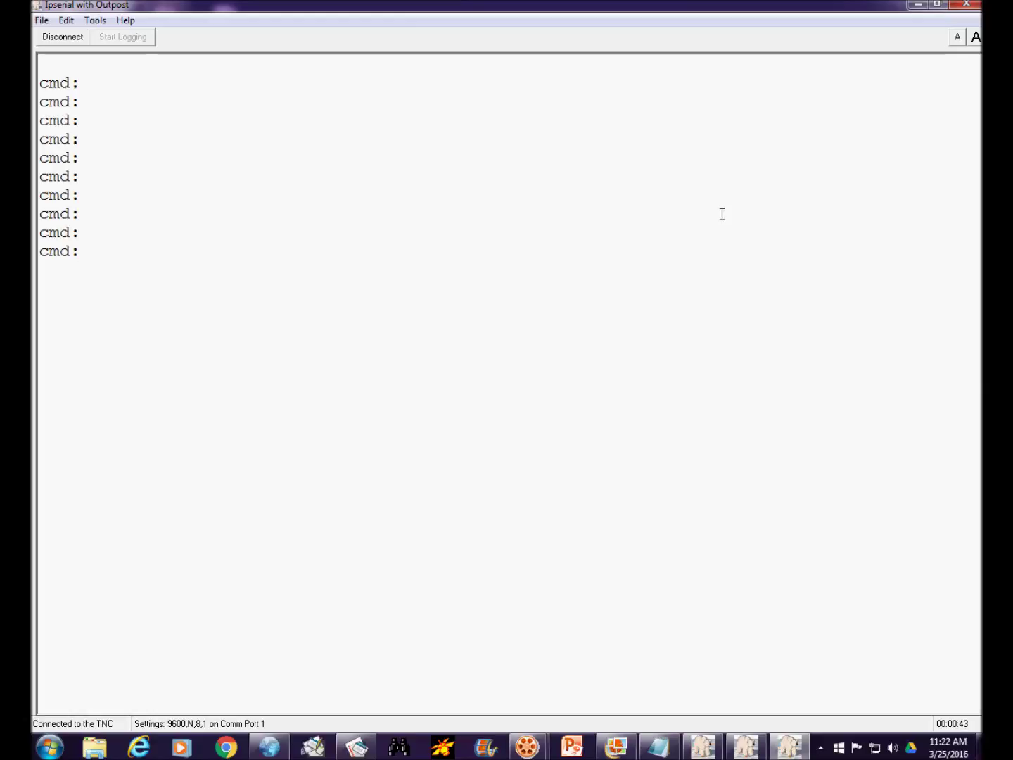
key("Return")
key("Return")
key("Return")
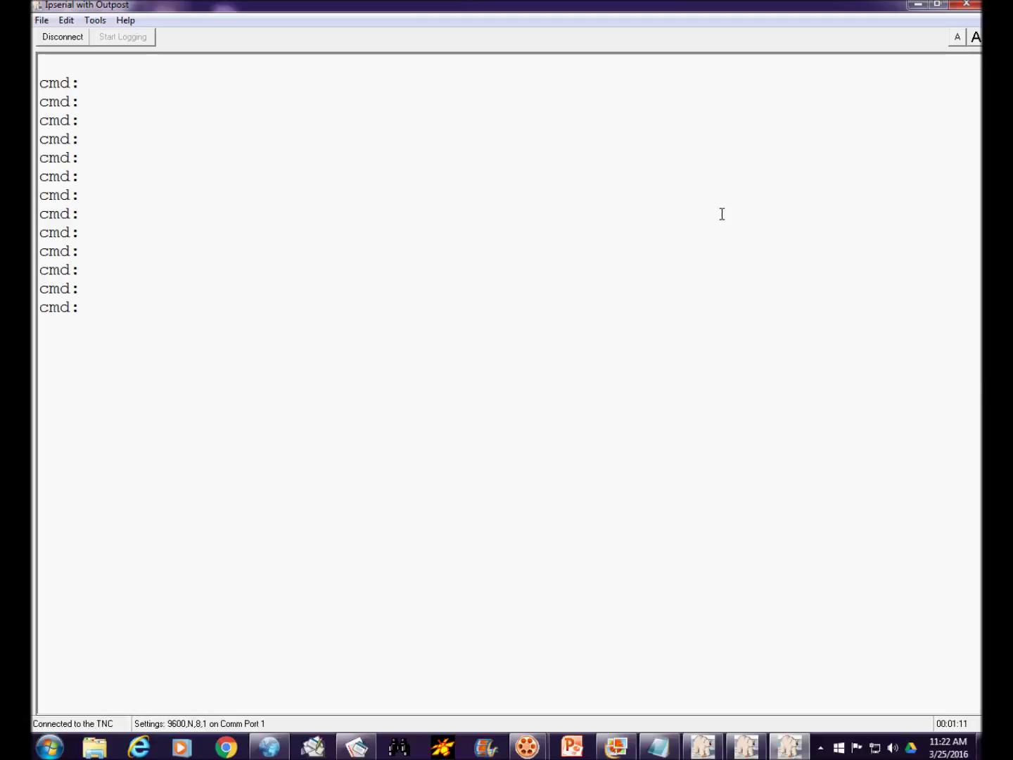
Reset the TNC with the restore default command, set its baud rate with an asterisk, and enter the operator's call sign.
type("restore default")
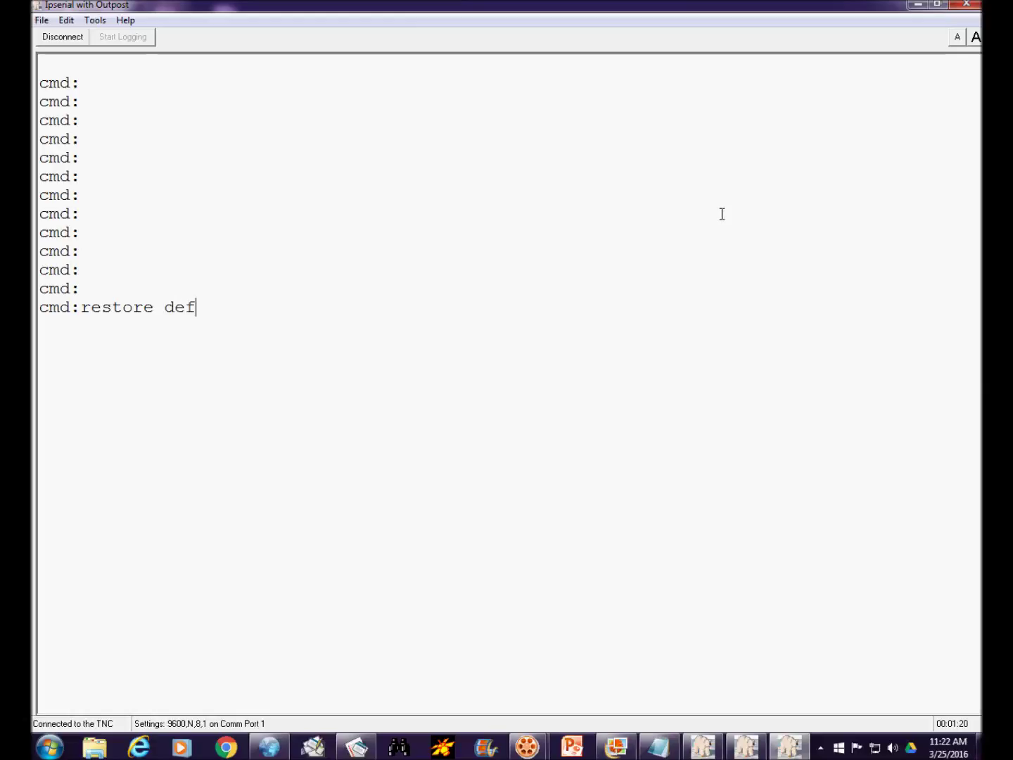
key("Return")
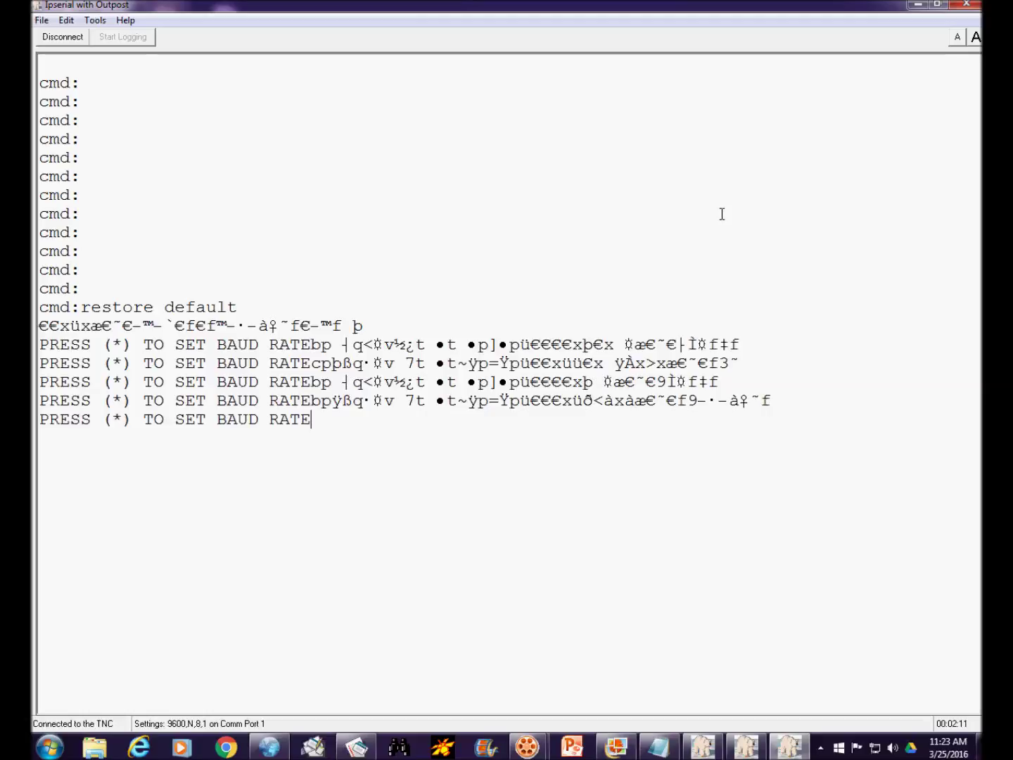
key("asterisk")
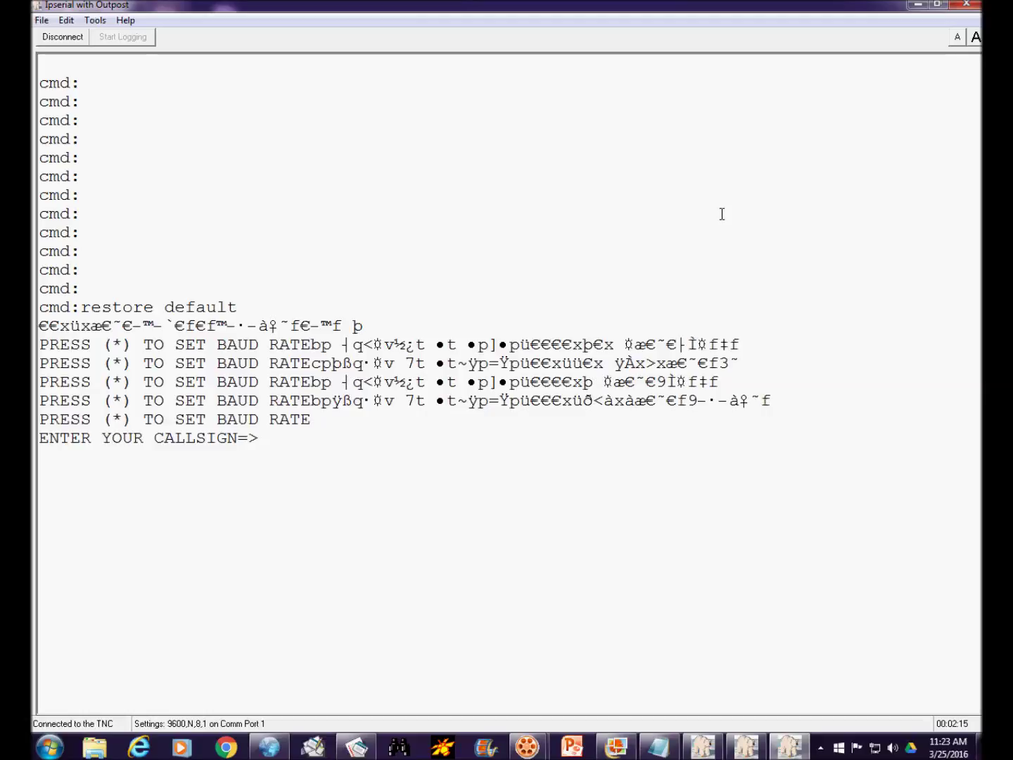
type("k8bz")
key("Return")
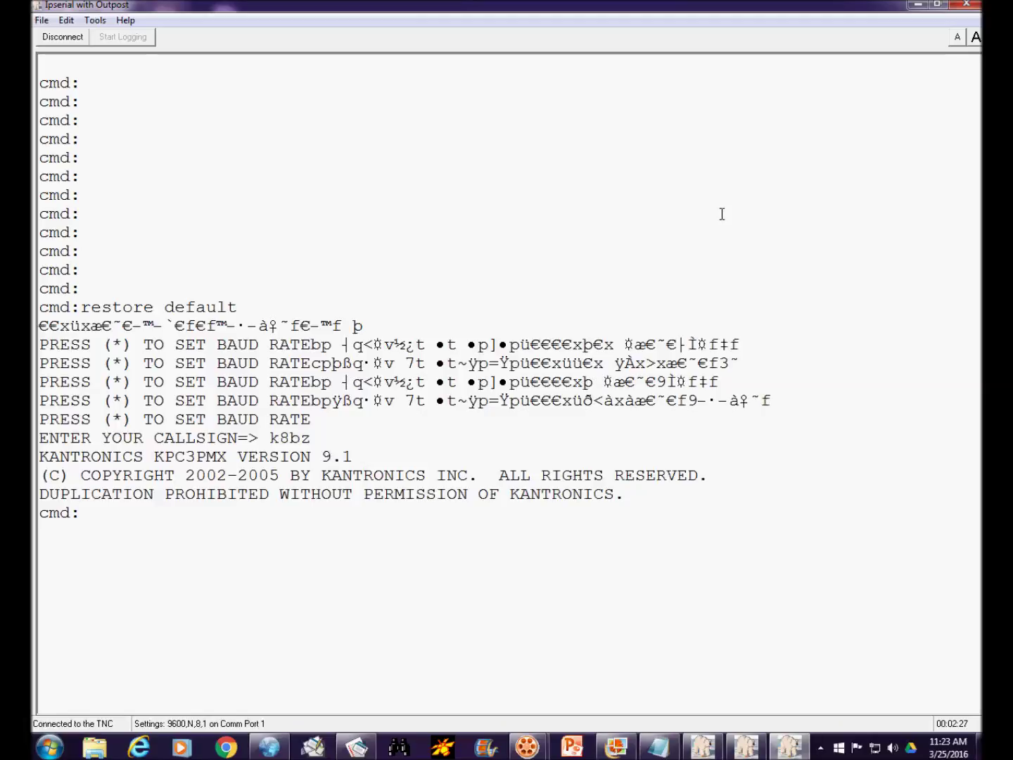
Clear the terminal text, then disconnect from the TNC and reconnect.
key("ctrl+a")
key("Delete")
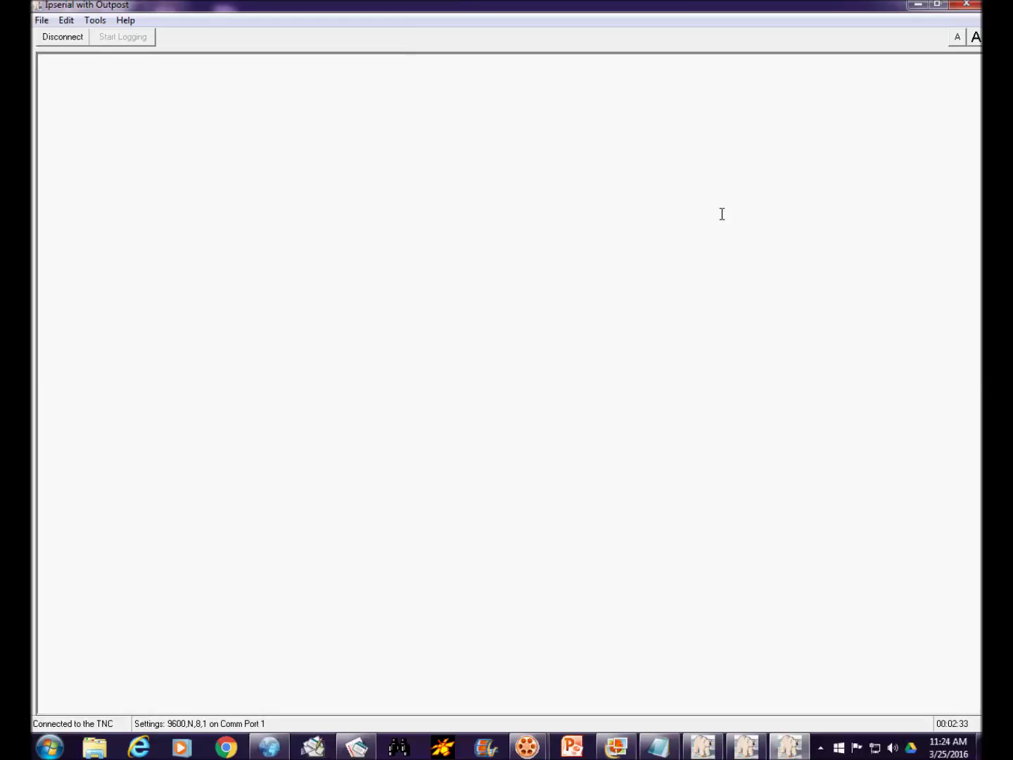
left_click(63, 38)
left_click(62, 37)
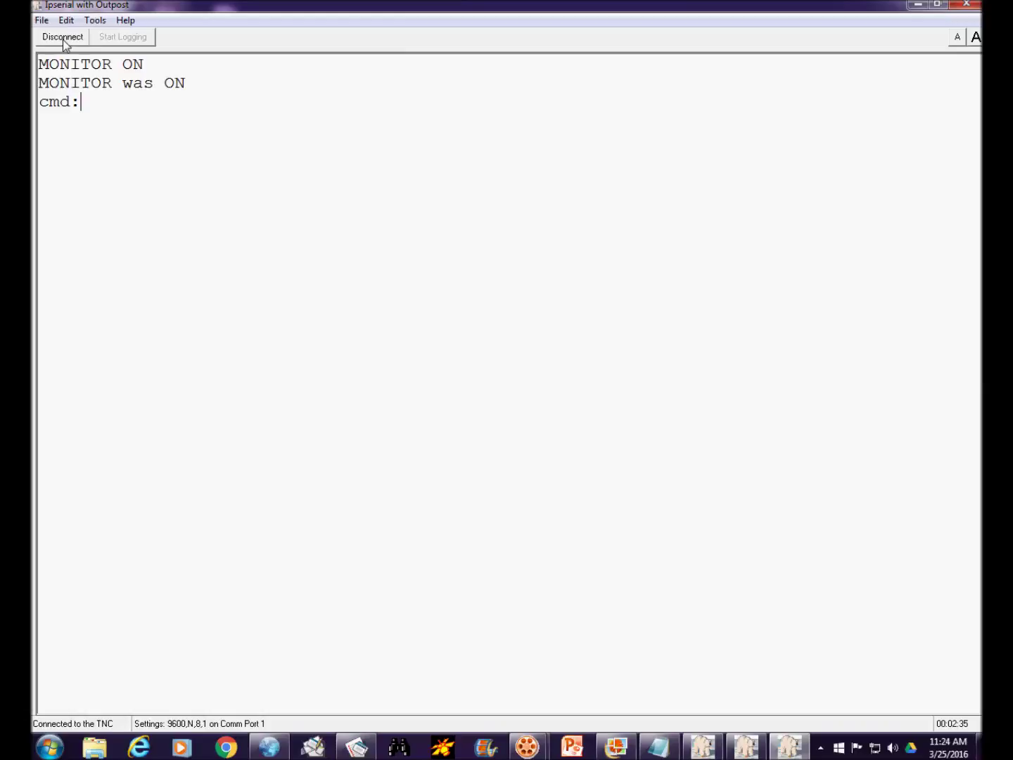
Clear the reconnection output and turn off packet monitoring with the command m off.
key("ctrl+a")
key("Delete")
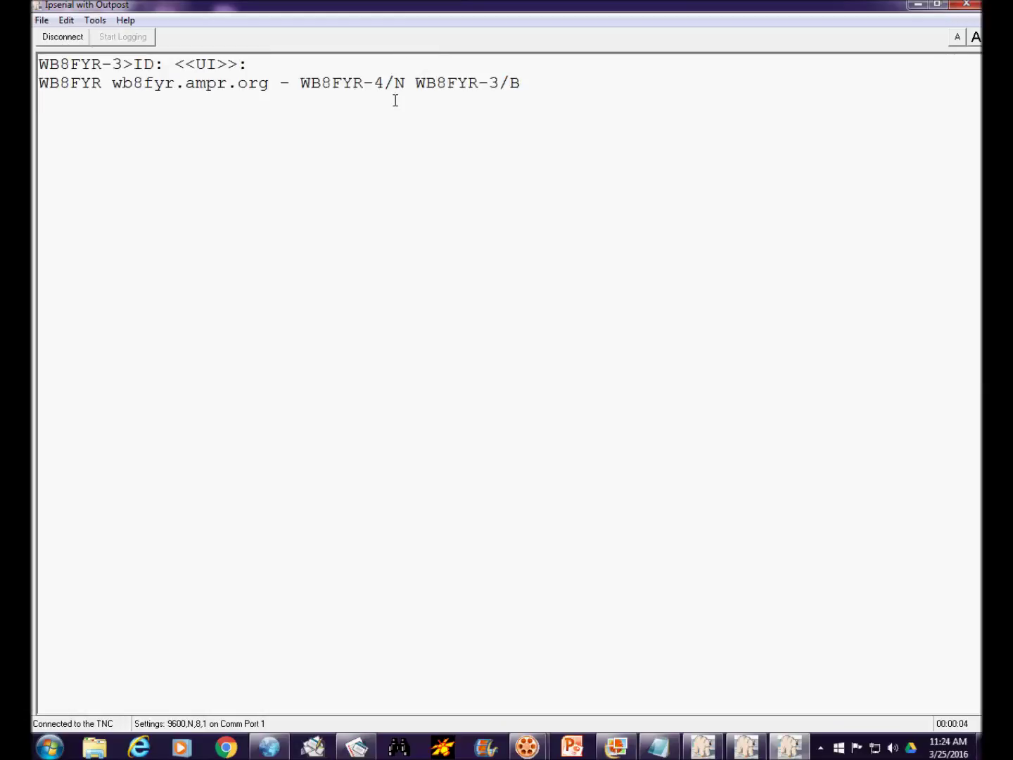
type("mo")
key("BackSpace")
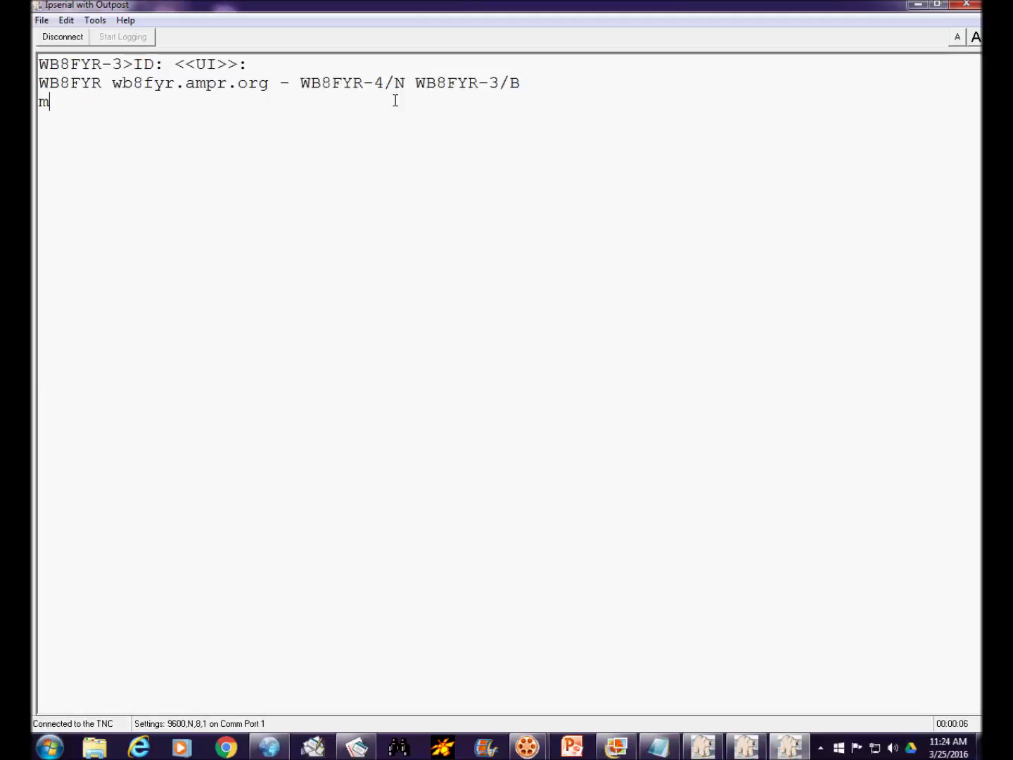
type("off")
key("Return")
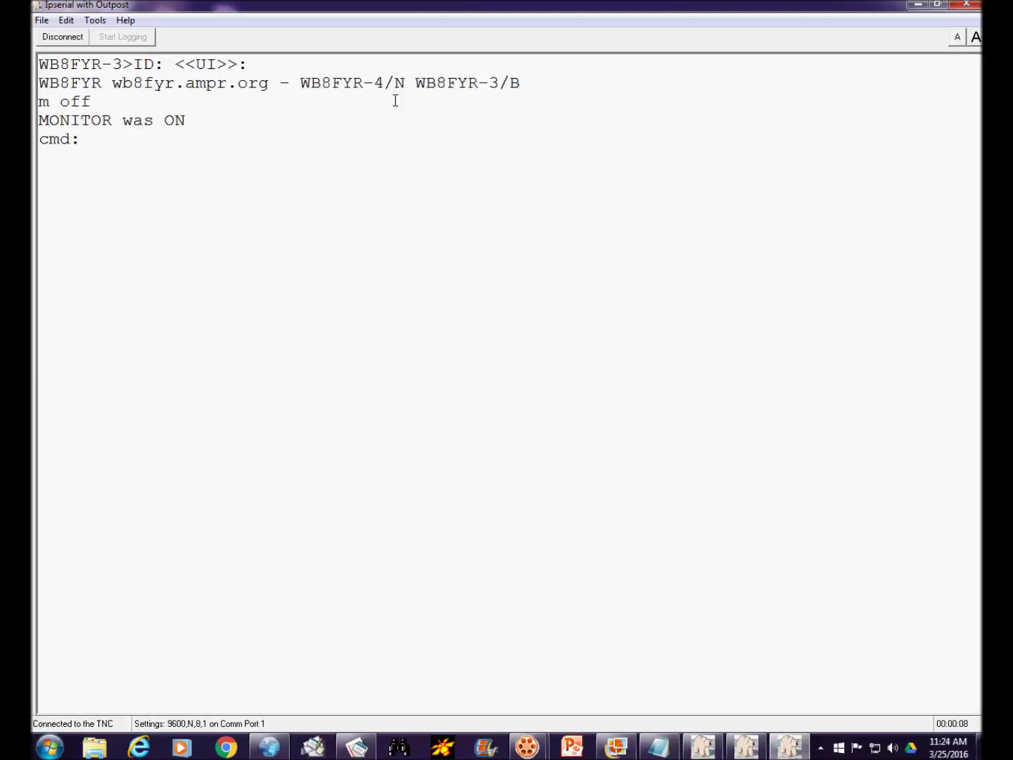
Clear the monitor command's output and restart the TNC connection.
key("ctrl+a")
key("Delete")
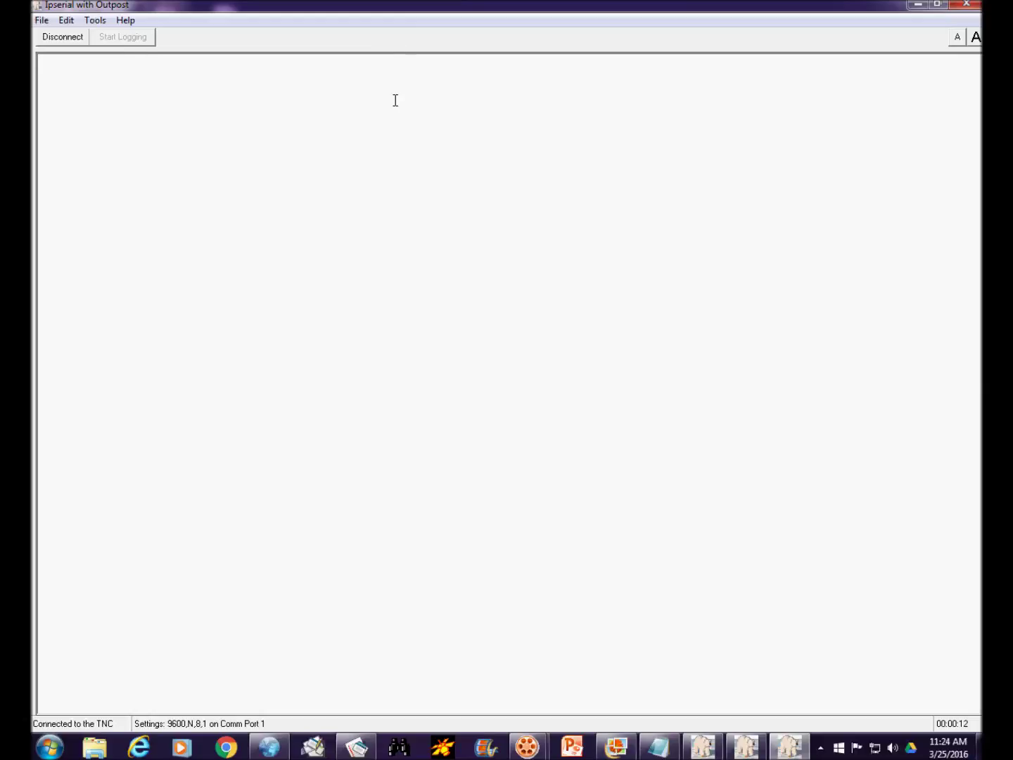
left_click(60, 38)
left_click(60, 39)
Turn monitoring off again with m off after the reconnection, and clear the terminal.
type("m off")
key("Return")
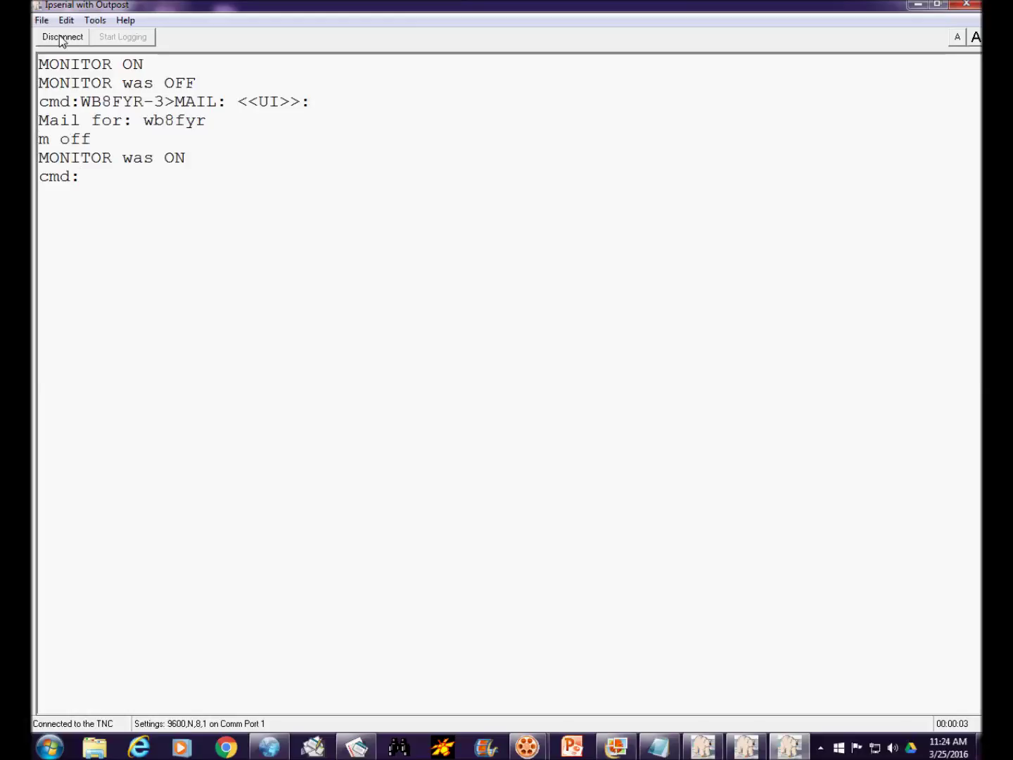
key("ctrl+a")
key("Delete")
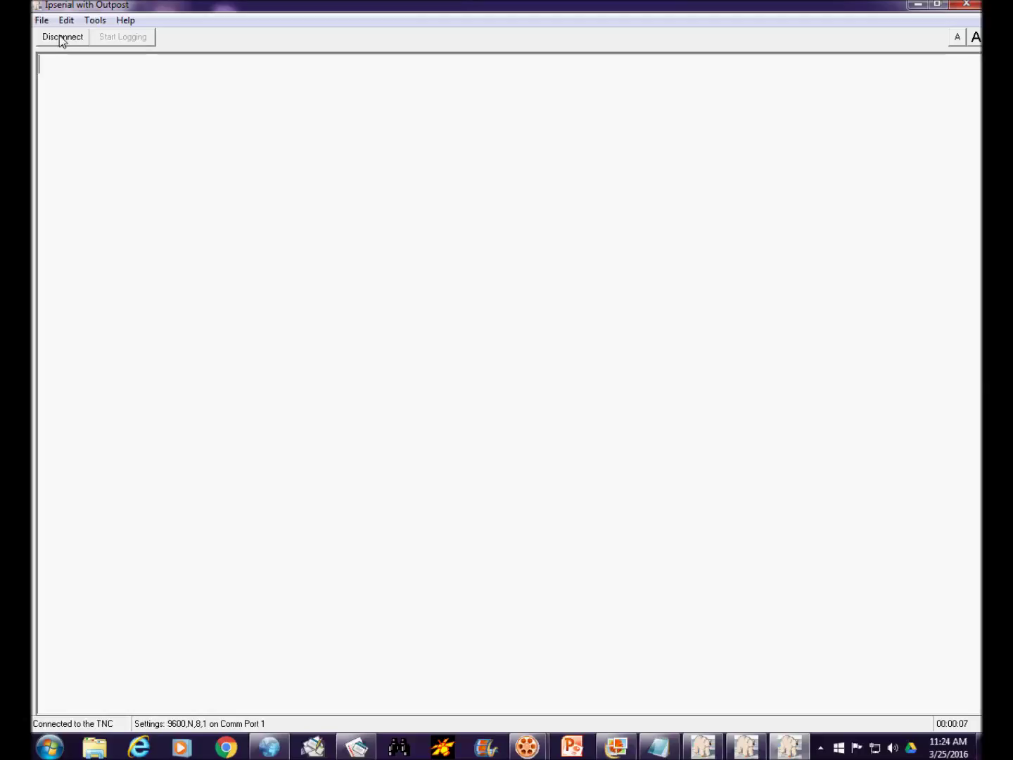
Examine the comm port settings, including the port choices, speed, data bits, parity, stop bits and flow control, then cancel the dialog.
left_click(39, 21)
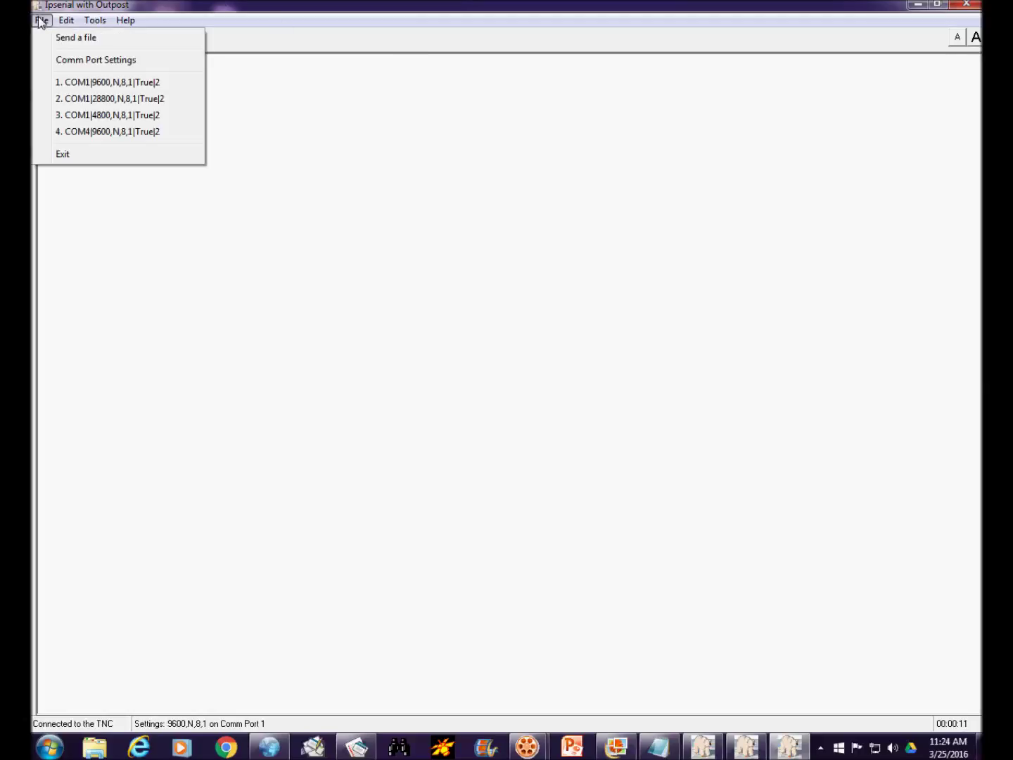
left_click(90, 60)
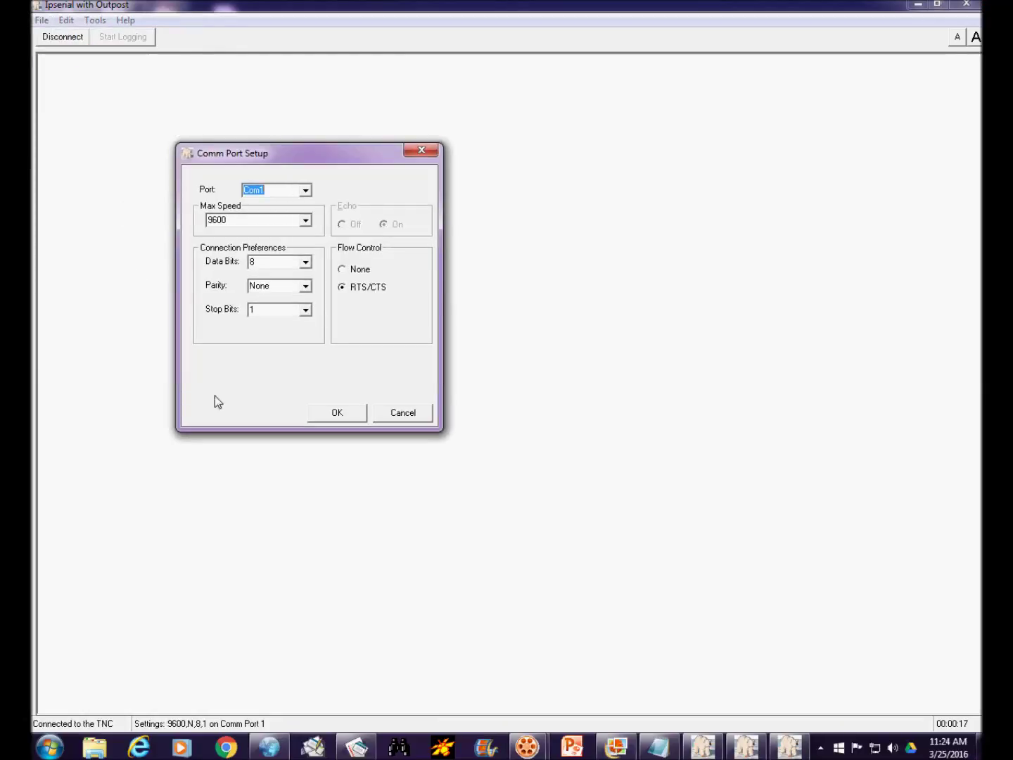
left_click(306, 192)
left_click(307, 192)
left_click(403, 414)
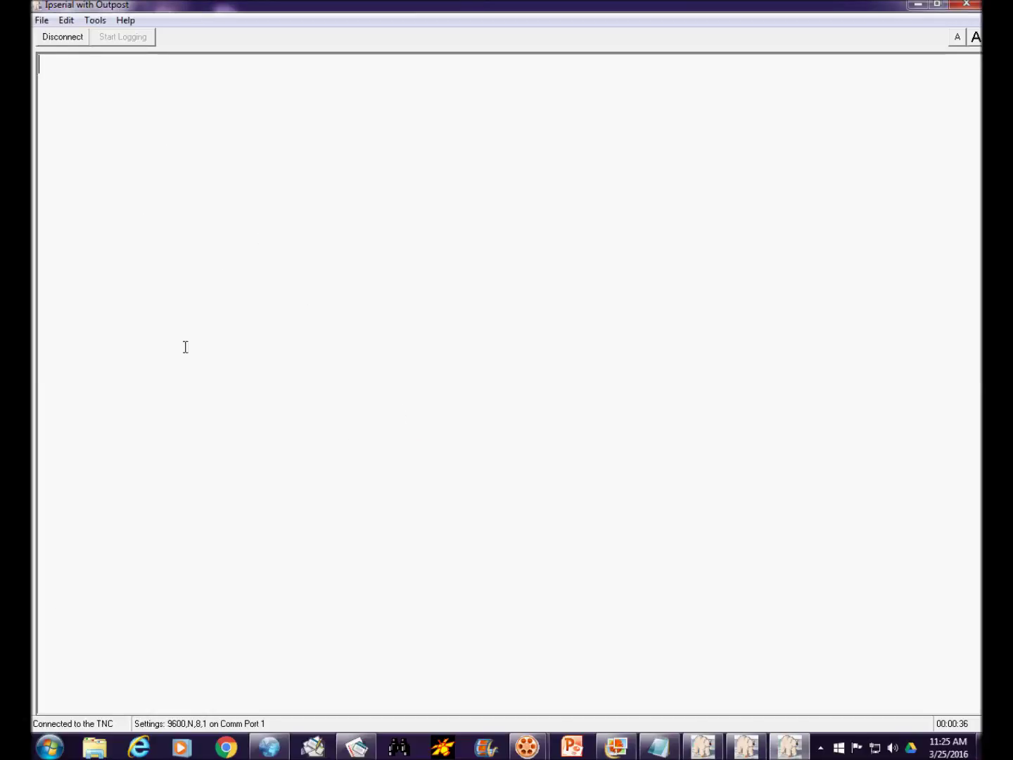
left_click(48, 751)
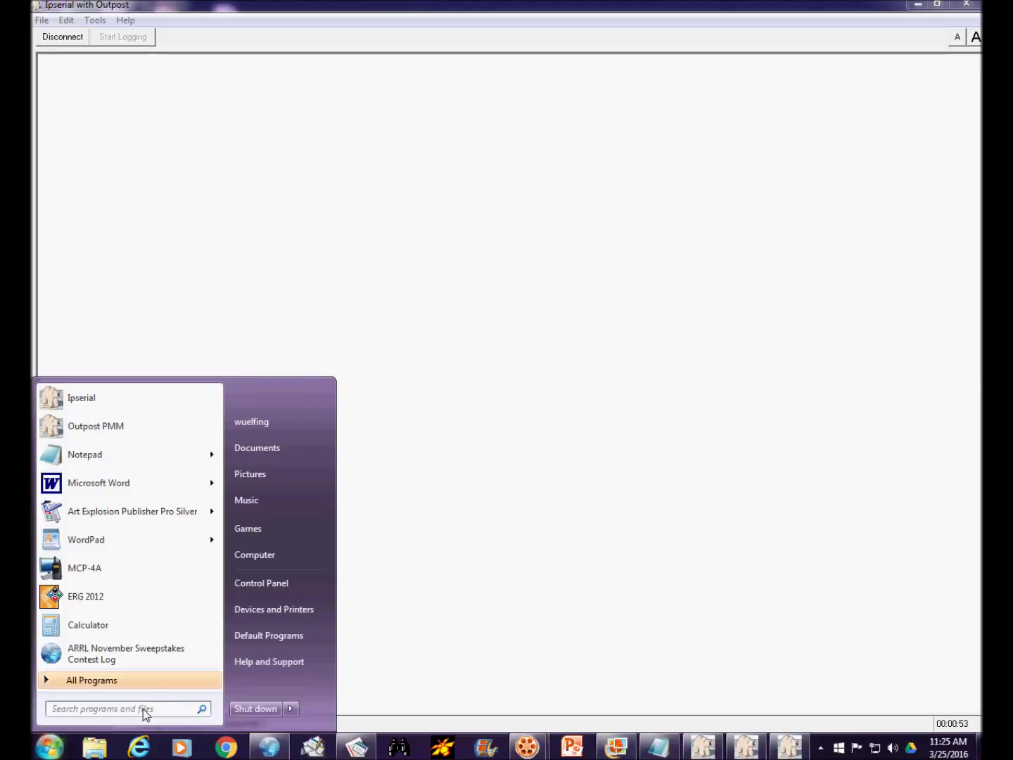
left_click(142, 708)
left_click(459, 538)
Search Windows for "devic" and open Device Manager.
left_click(45, 748)
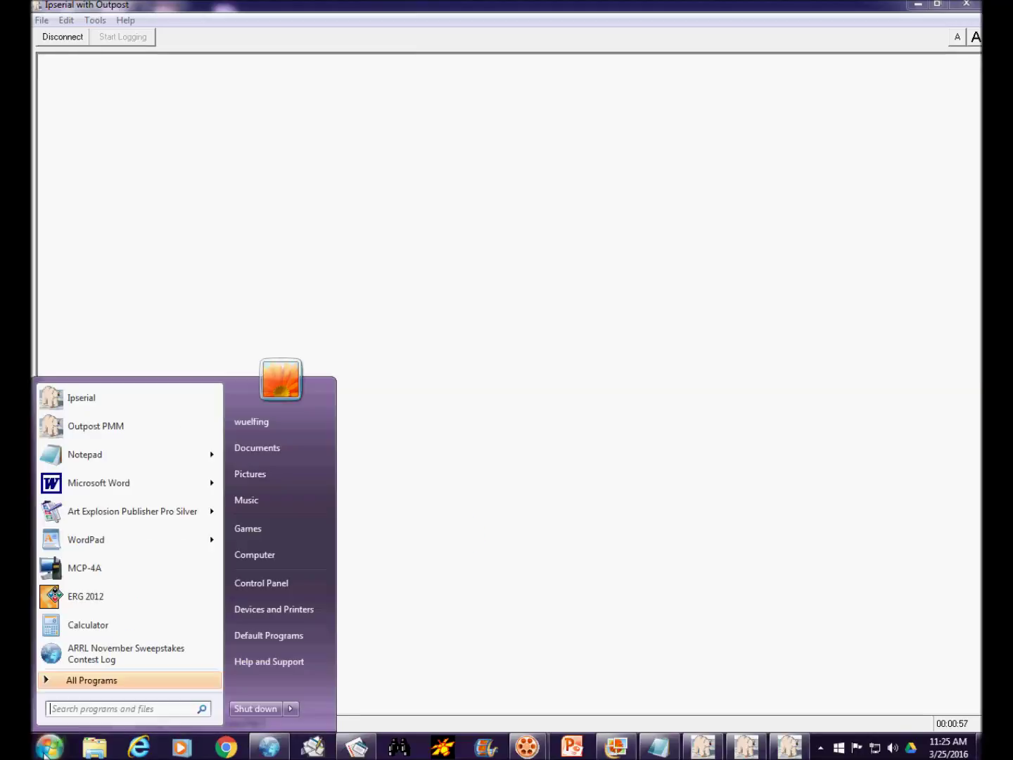
left_click(120, 709)
type("devi")
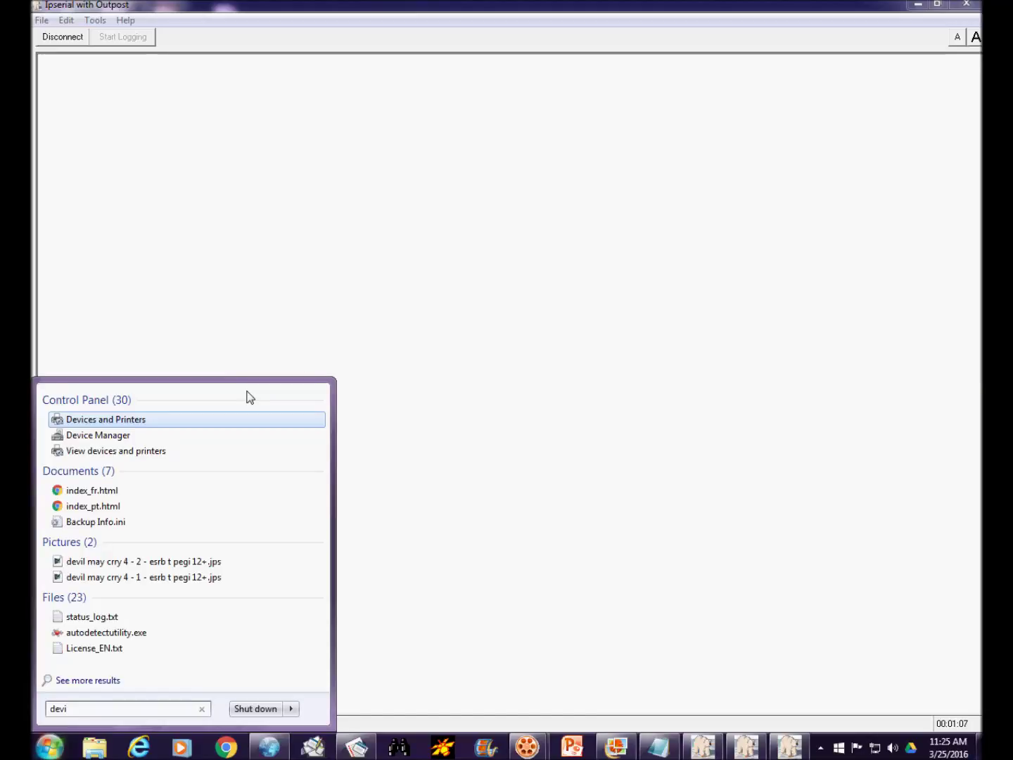
type("c")
left_click(105, 435)
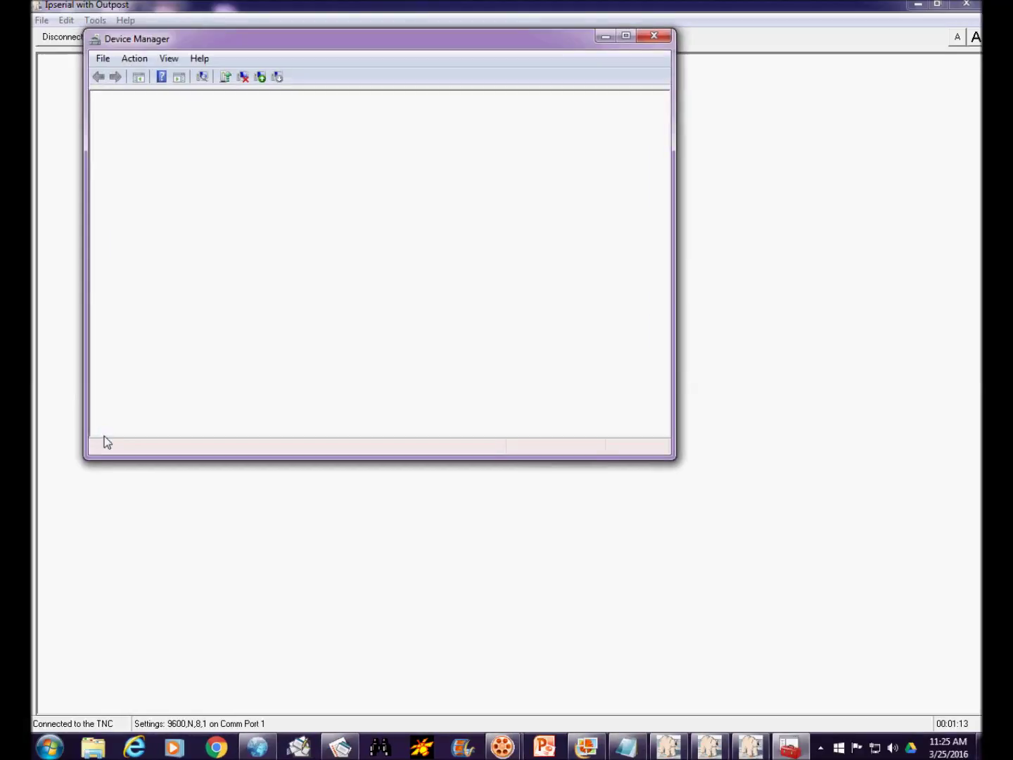
Expand the Ports (COM & LPT) group in Device Manager to check the available COM ports, then minimize the window.
left_click_drag(336, 43, 458, 109)
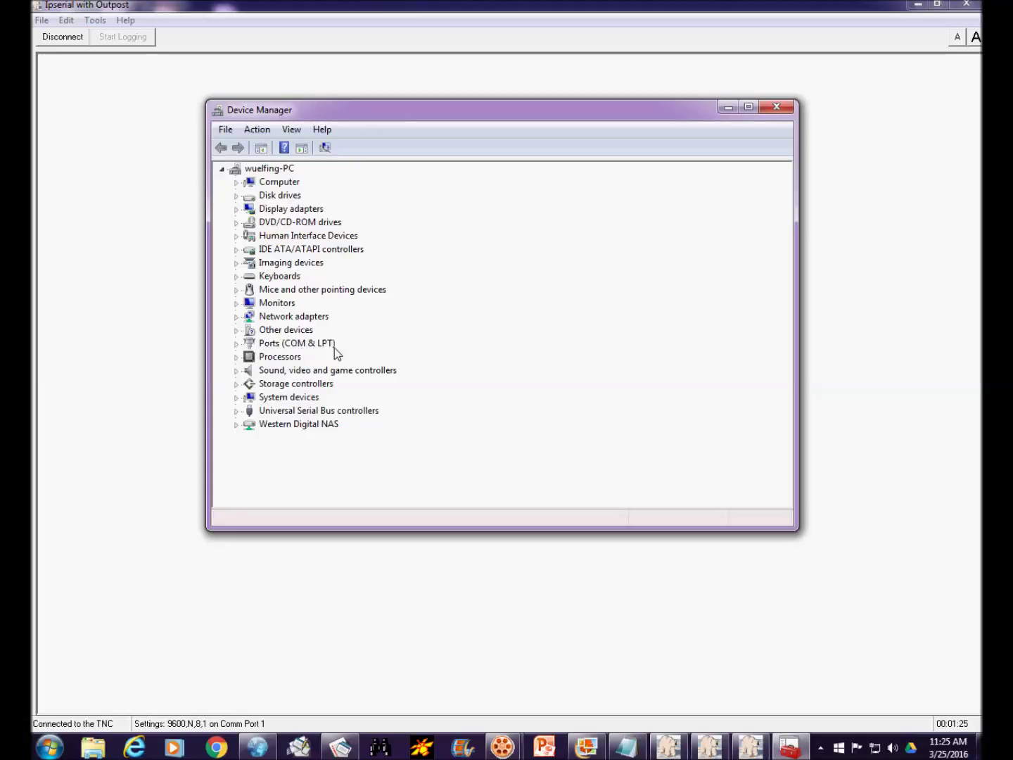
left_click(237, 345)
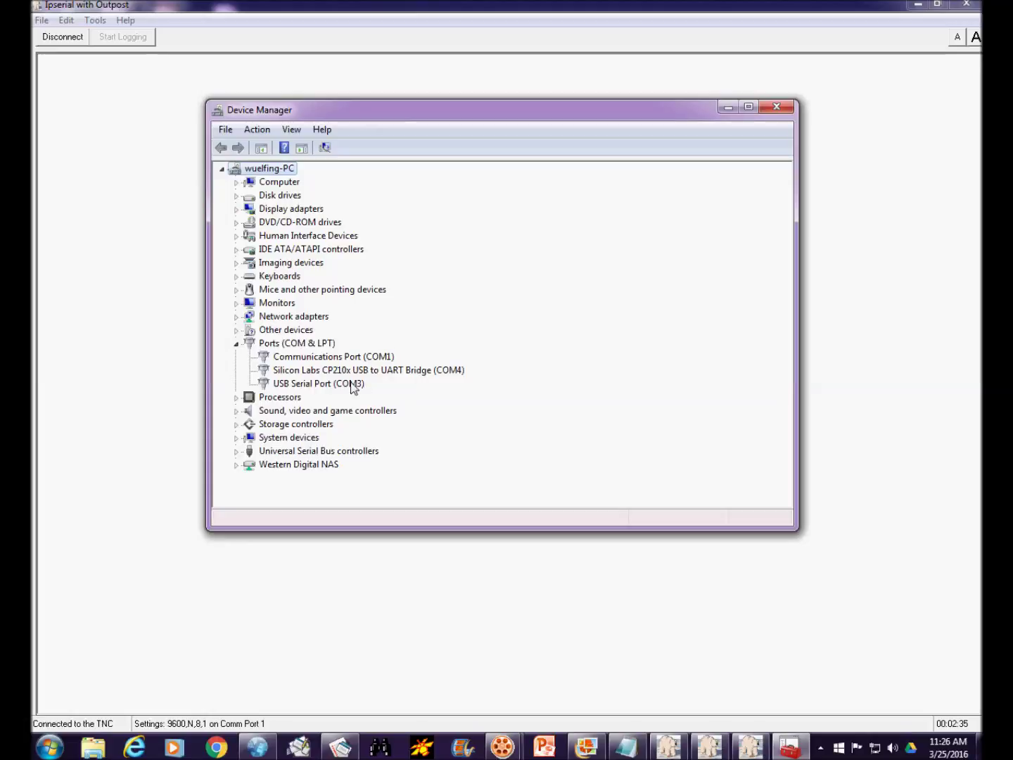
left_click(726, 110)
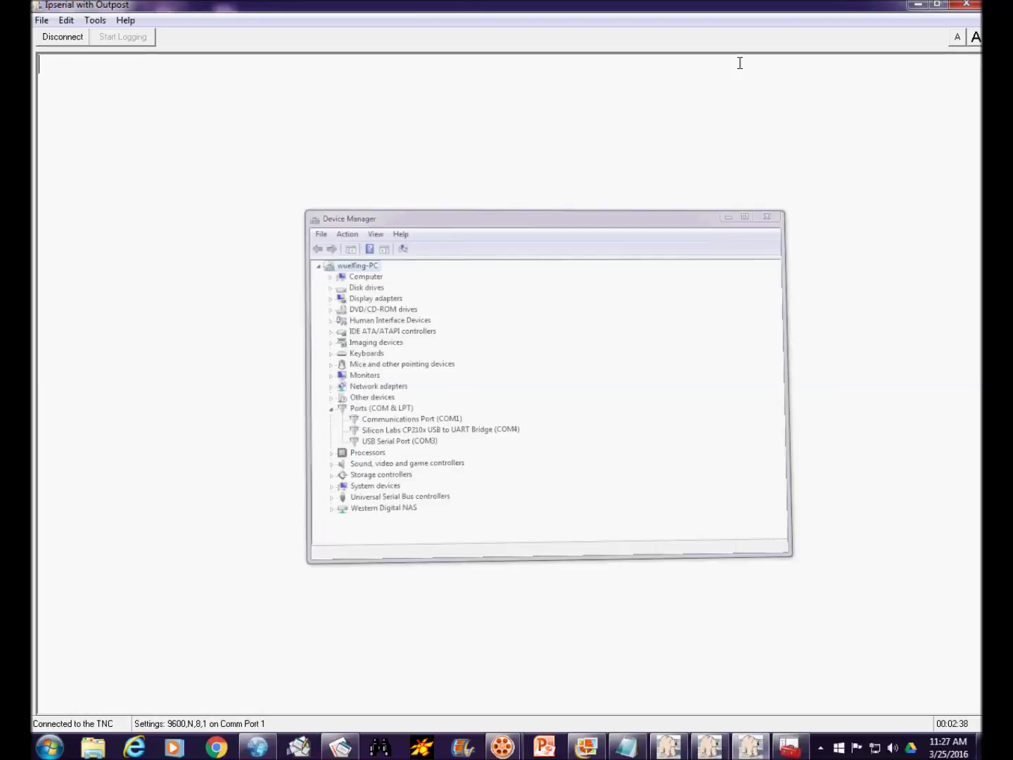
Review the Ipserial comm port settings against the ports listed in Device Manager and accept them.
left_click(42, 21)
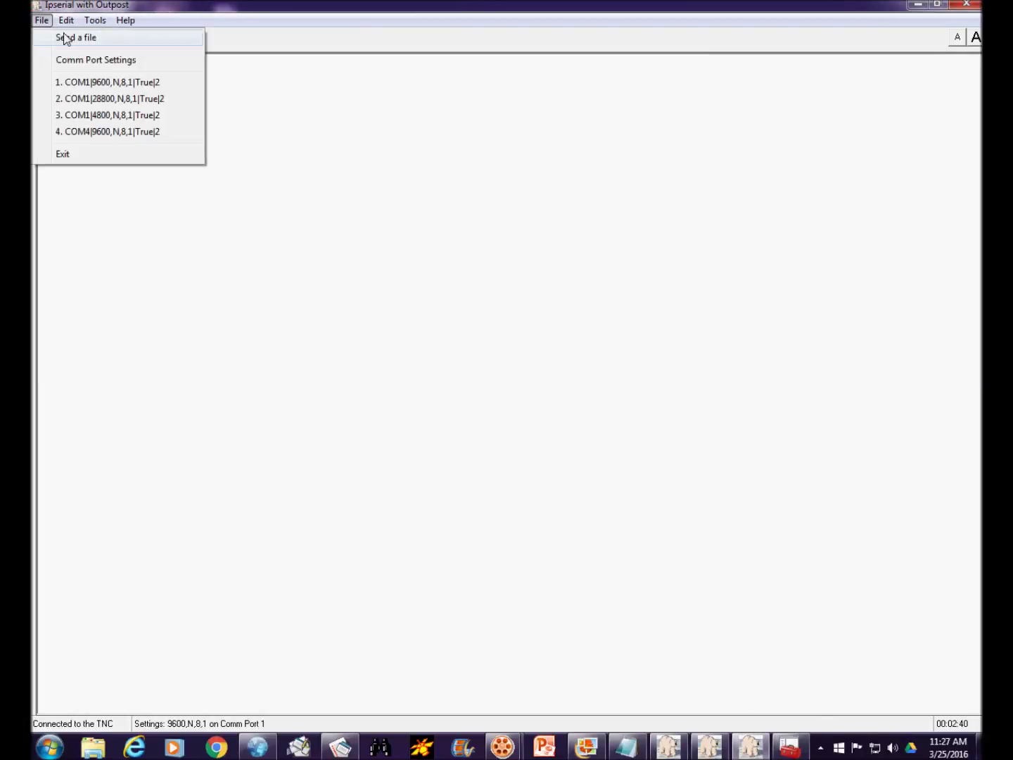
left_click(68, 60)
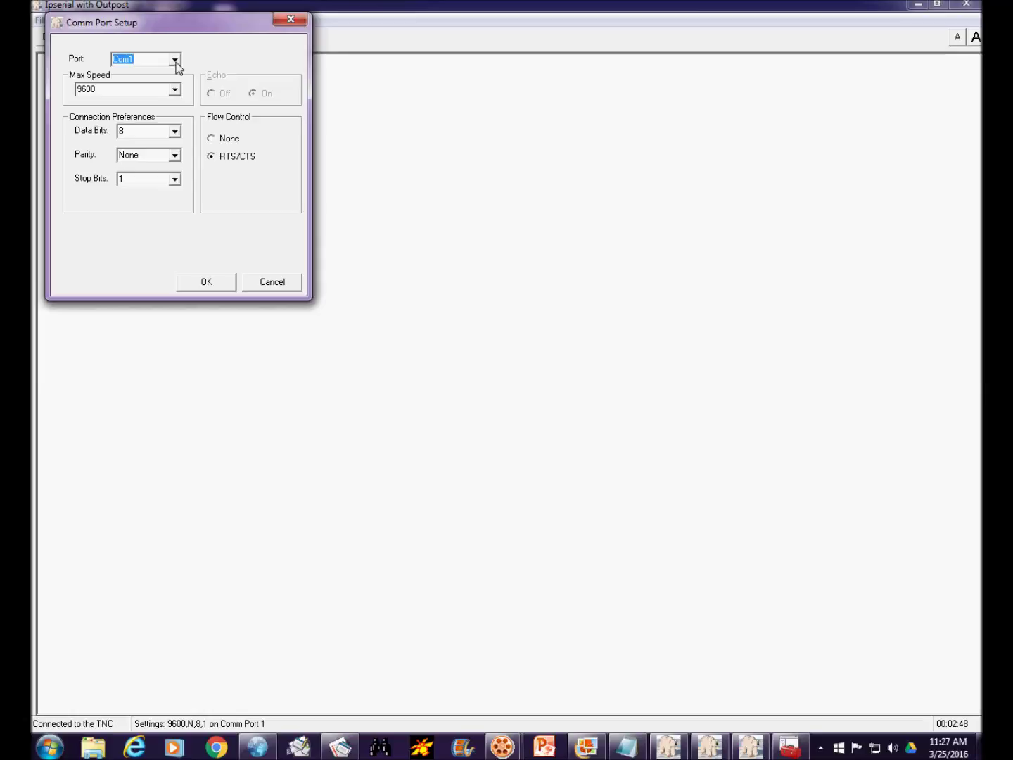
left_click(209, 284)
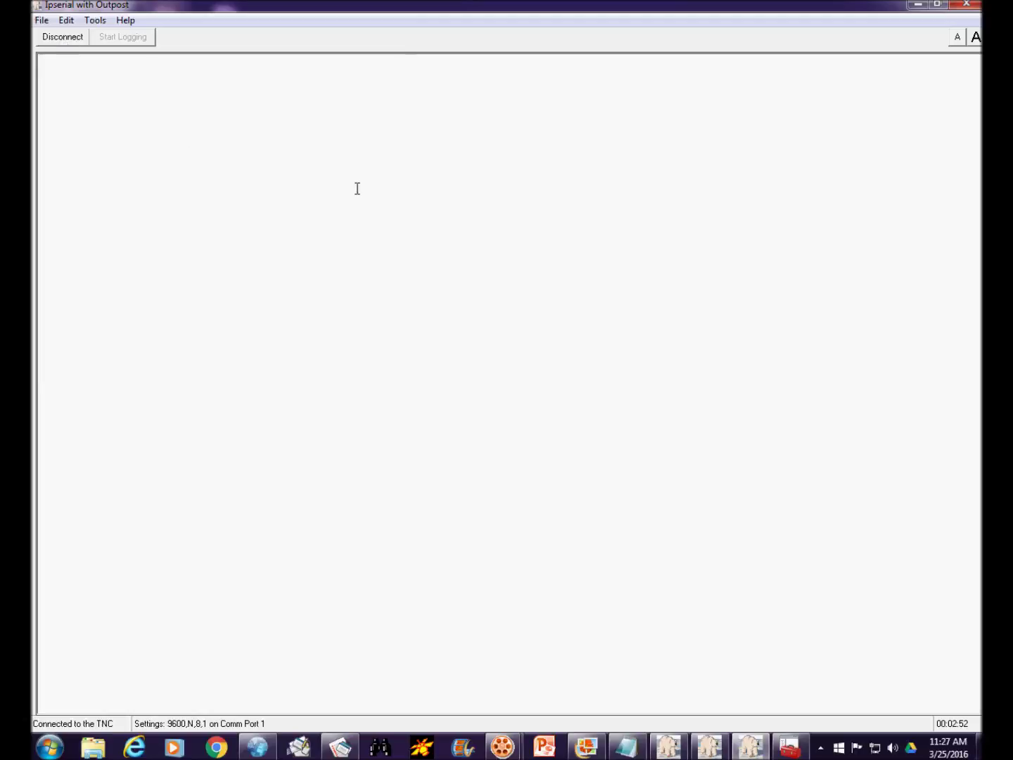
Test the TNC connection by requesting the command prompt three times.
key("Return")
key("Return")
key("Return")
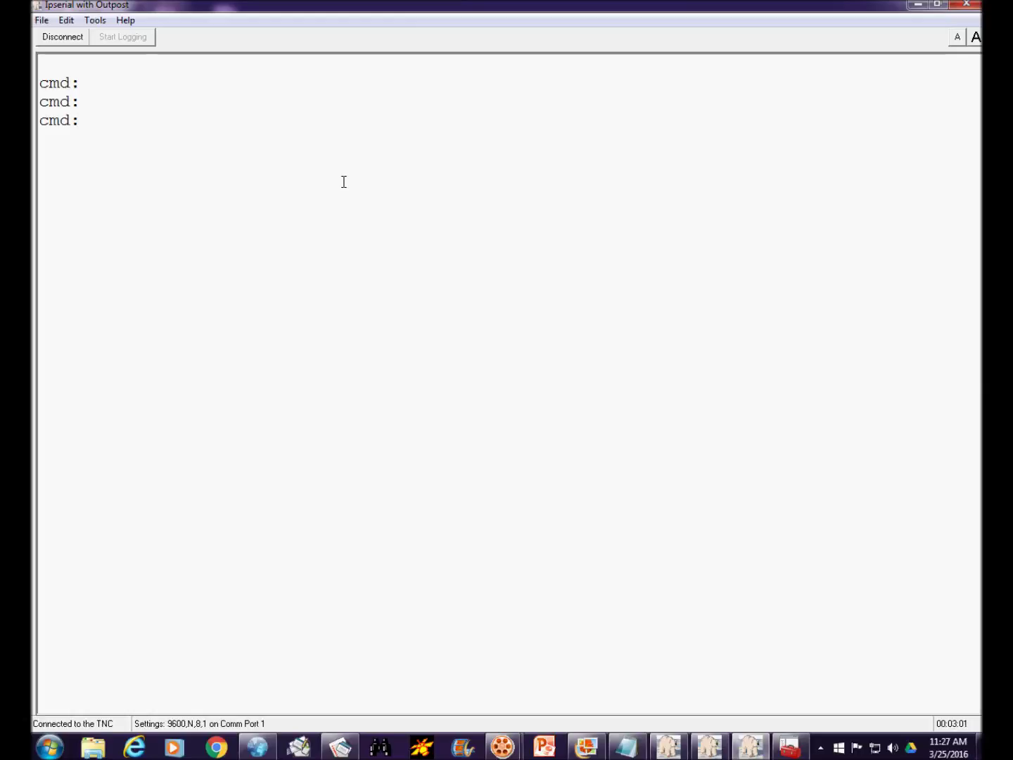
type("restore fef")
key("BackSpace")
key("BackSpace")
key("BackSpace")
key("BackSpace")
key("BackSpace")
key("BackSpace")
key("BackSpace")
key("BackSpace")
key("BackSpace")
key("BackSpace")
key("BackSpace")
Query the TNC's interface mode and set it with int term, and reset the TNC with restore defaults.
type("int")
key("Return")
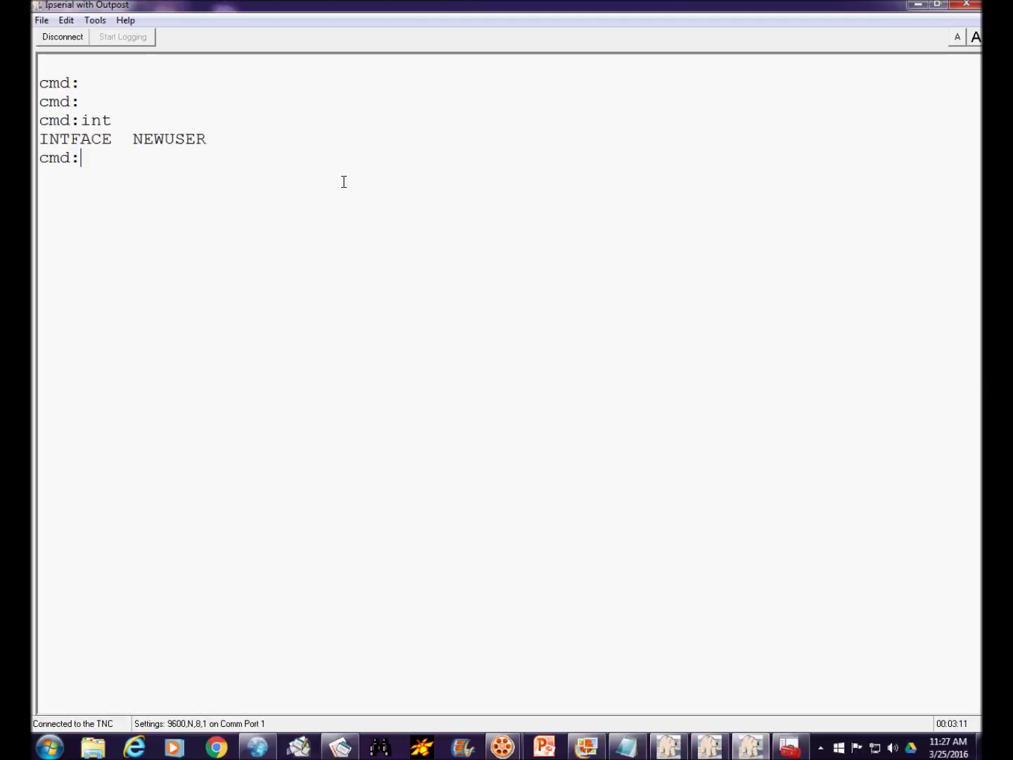
type("int term")
key("Return")
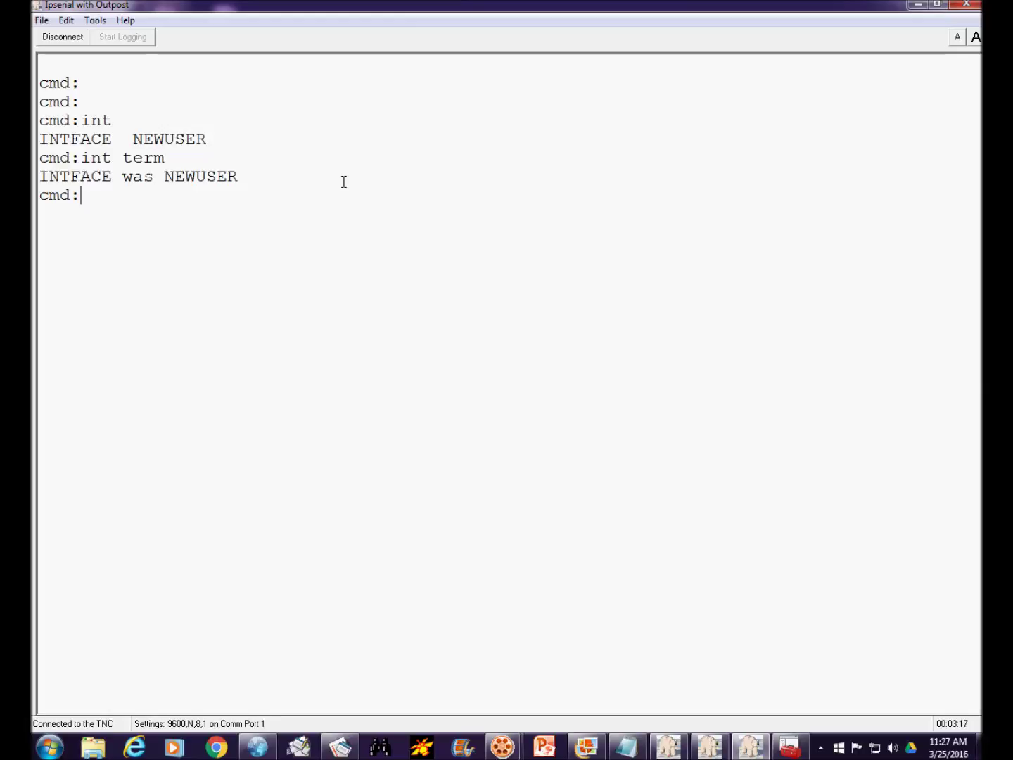
type("restore defaults")
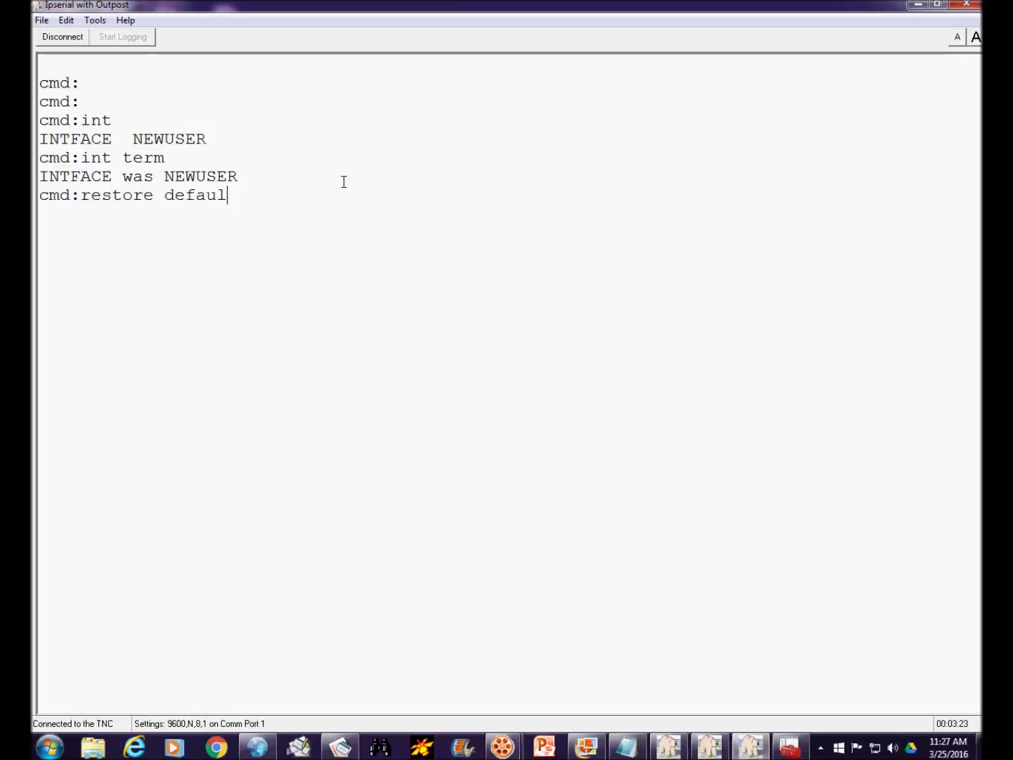
key("Return")
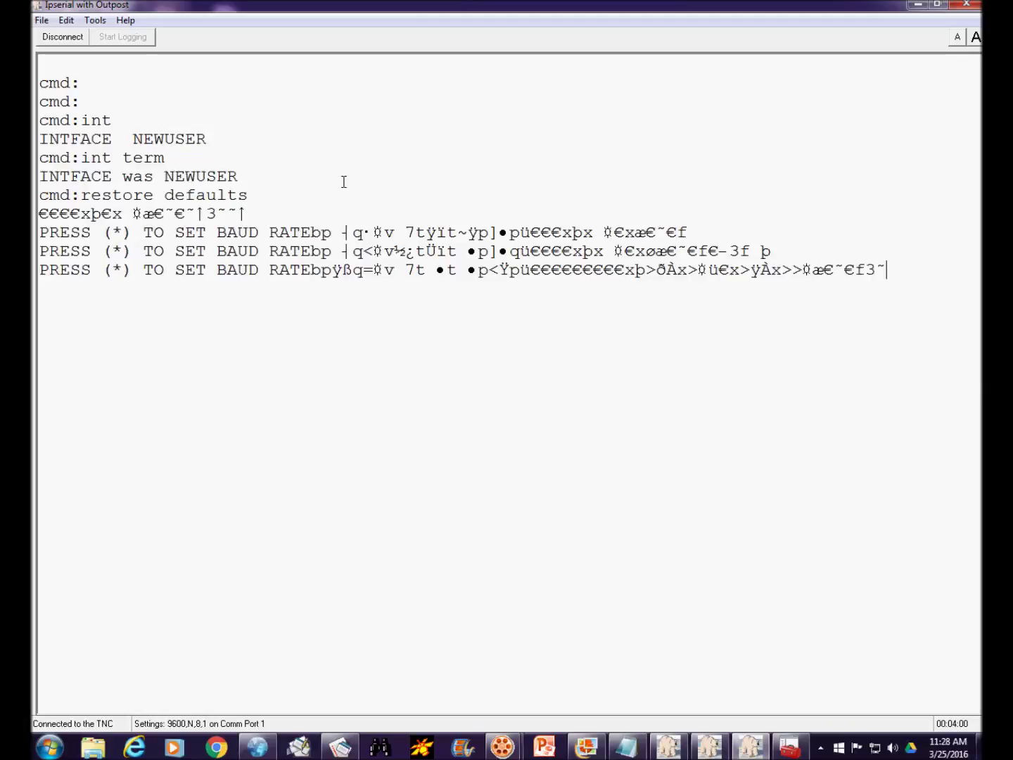
Recheck the comm port, speed and flow control in Ipserial while the TNC requests its baud rate, and accept the dialog.
left_click(36, 23)
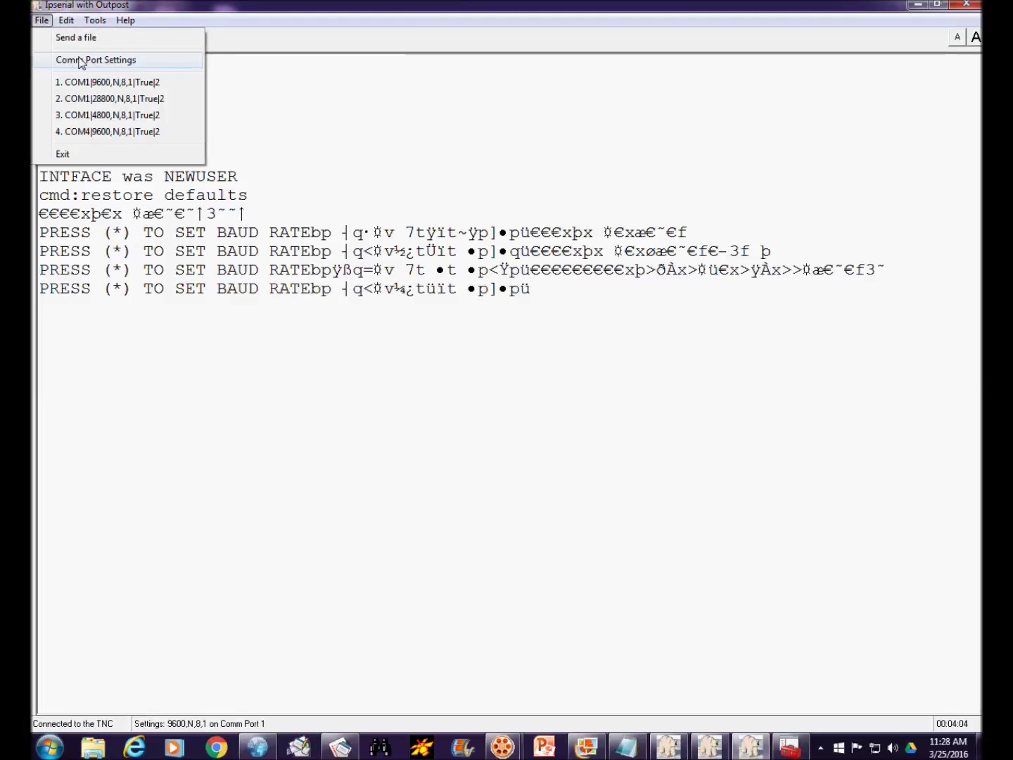
left_click(81, 60)
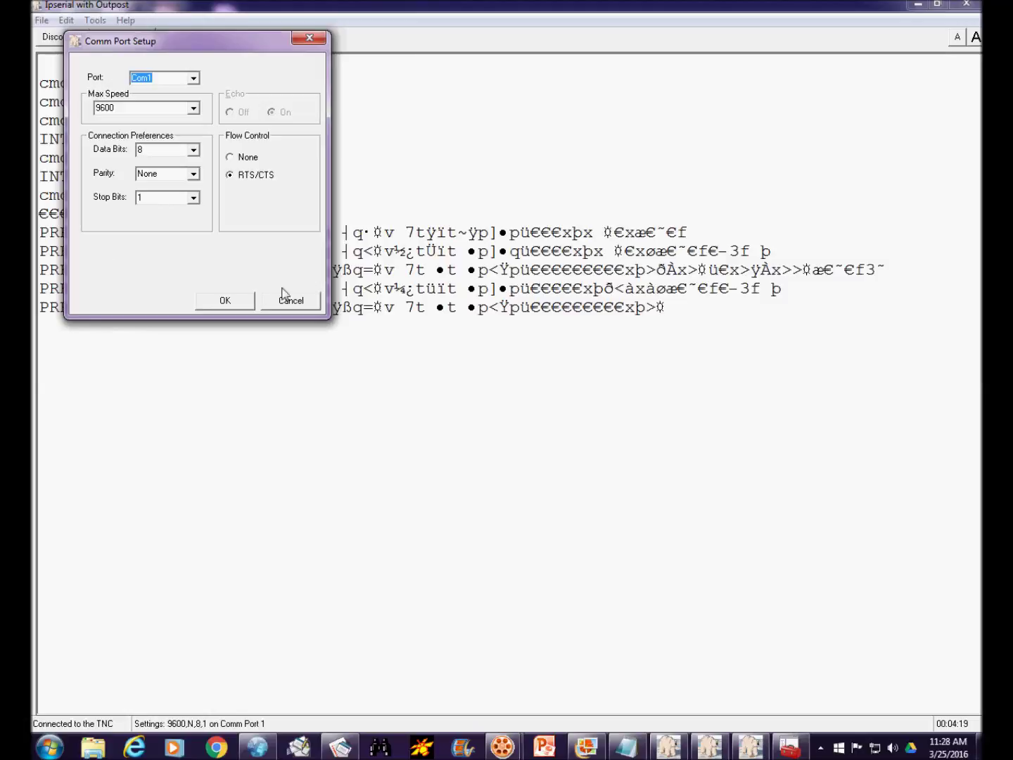
left_click(227, 301)
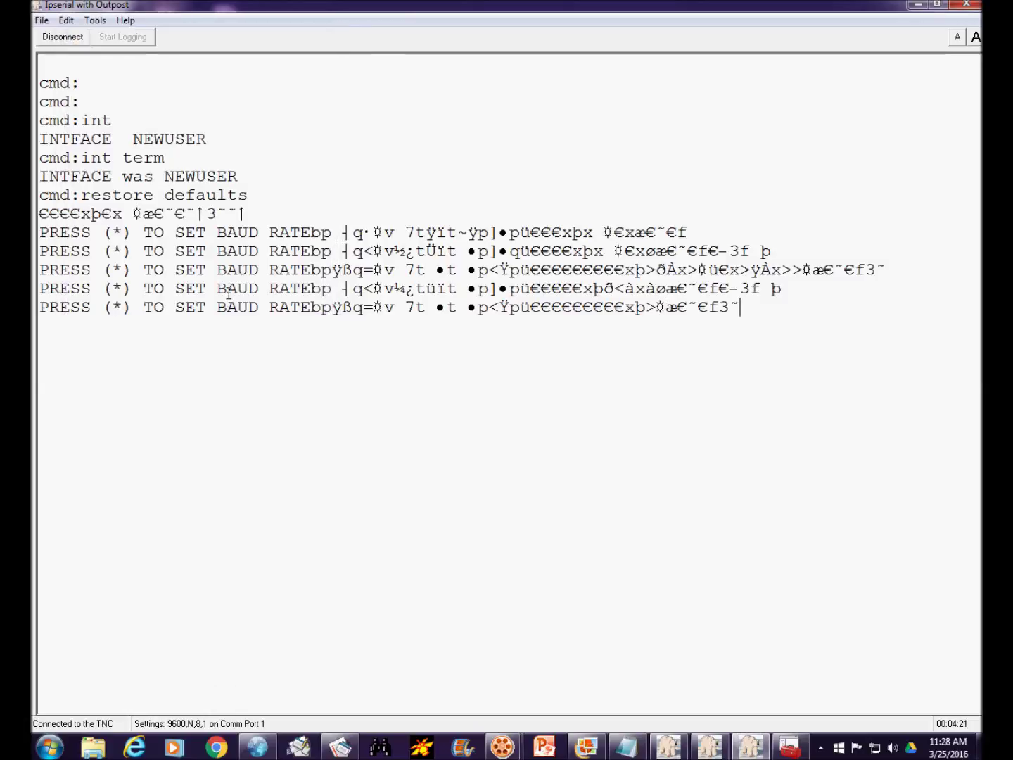
Open Device Manager again from the Windows search and expand the Ports (COM & LPT) group.
left_click(48, 752)
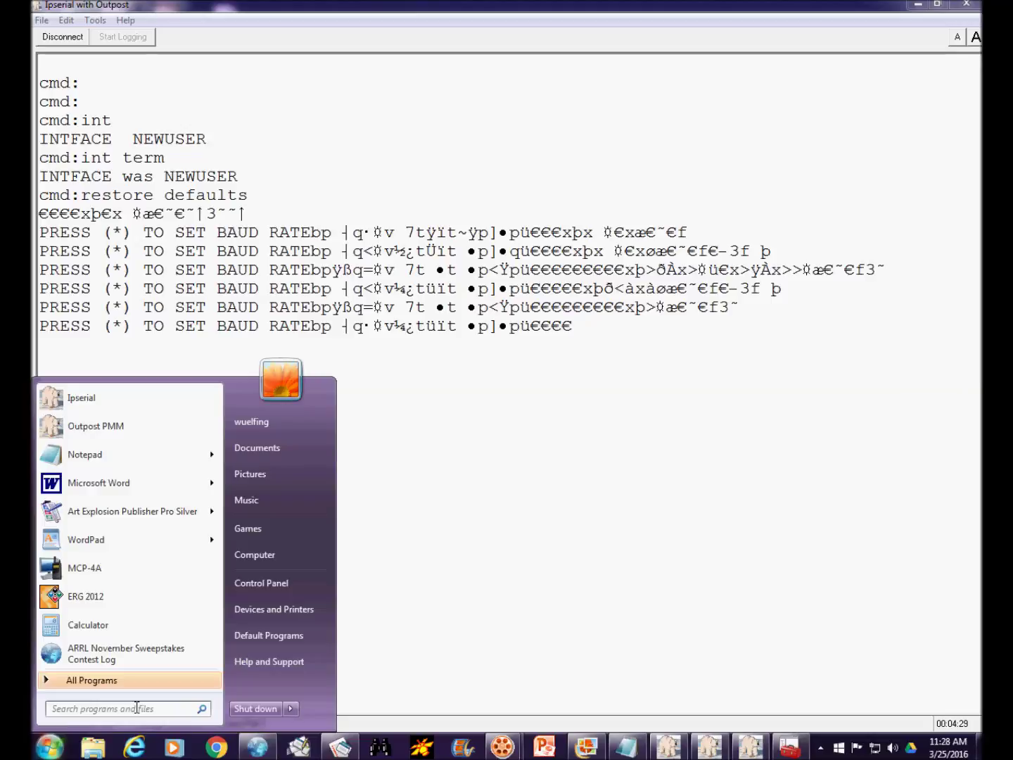
left_click(136, 707)
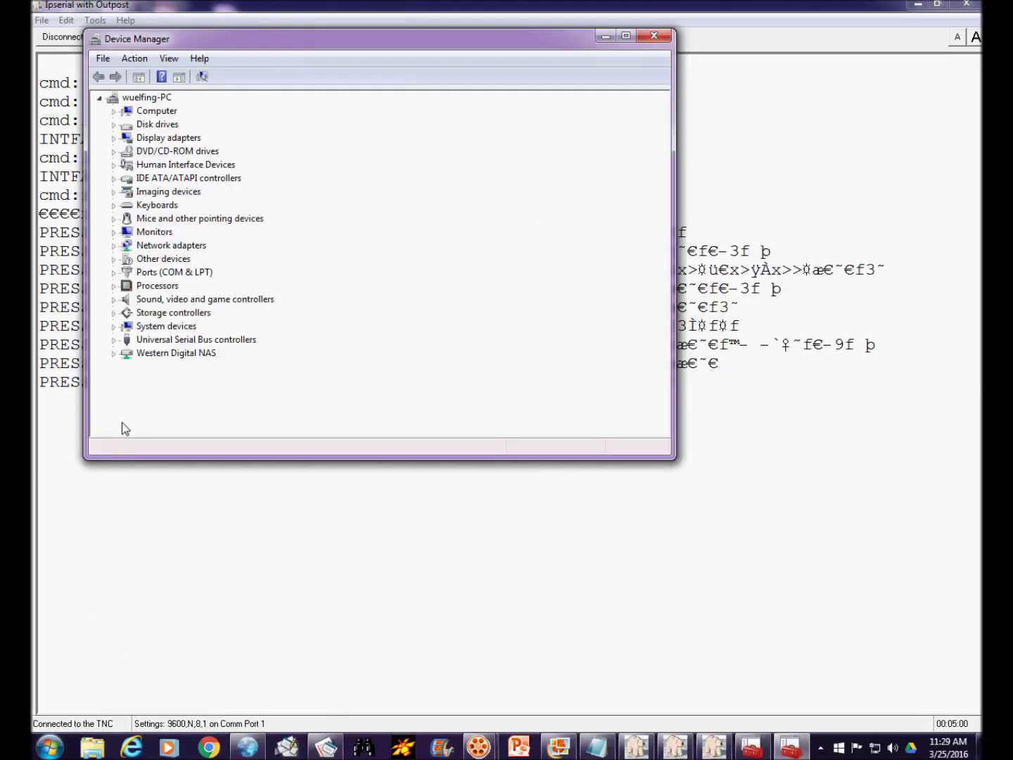
left_click(114, 272)
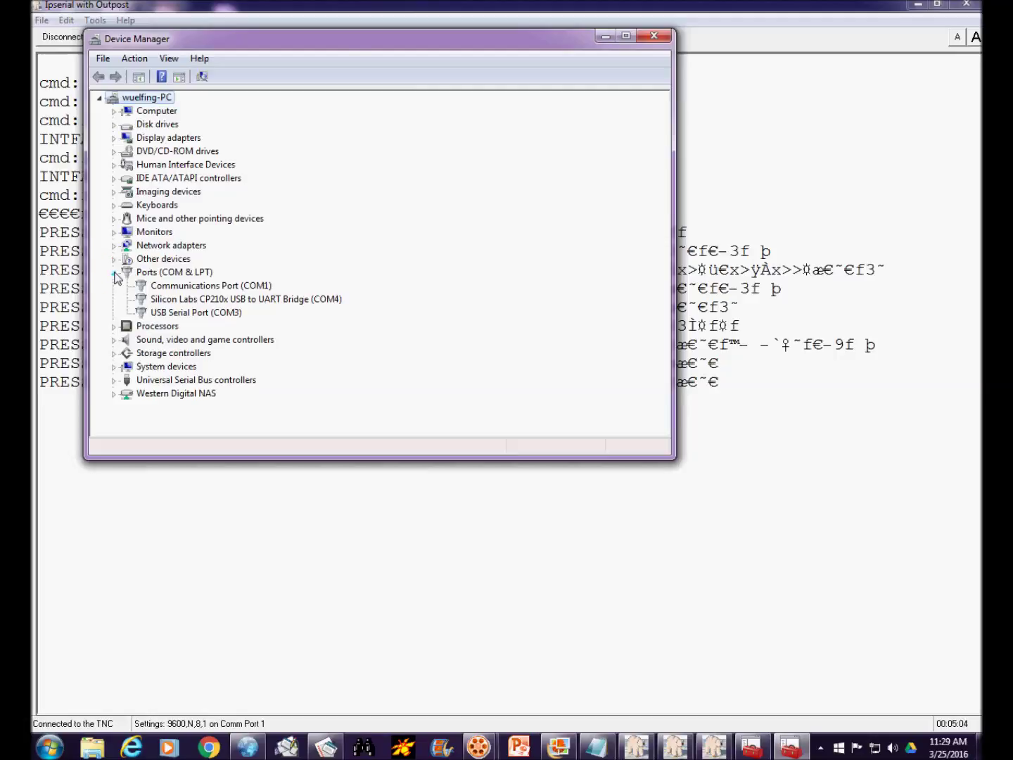
Examine the device status and port settings in the Communications Port (COM1) properties, accept them and close Device Manager.
left_click(236, 281)
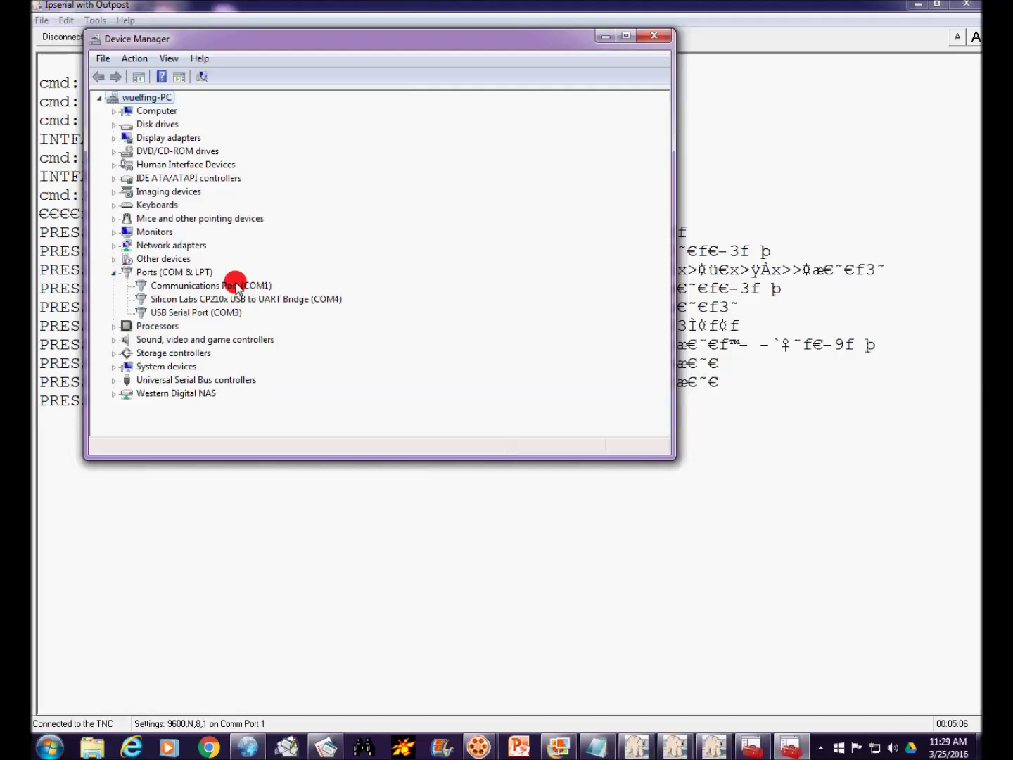
right_click(238, 289)
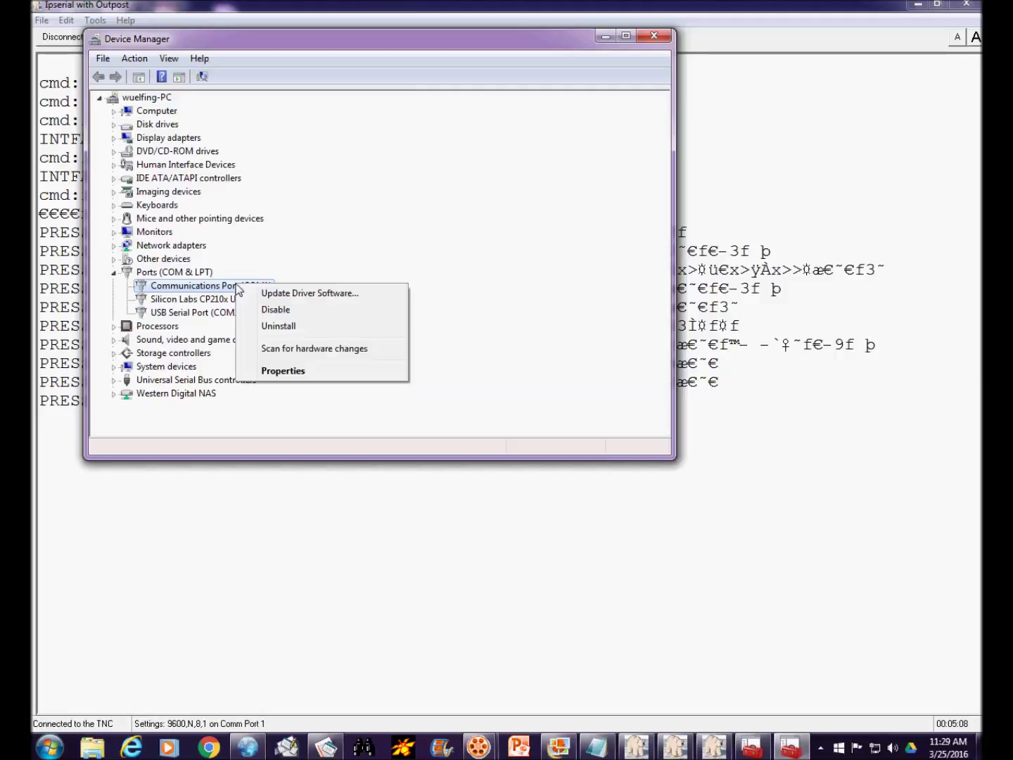
left_click(286, 370)
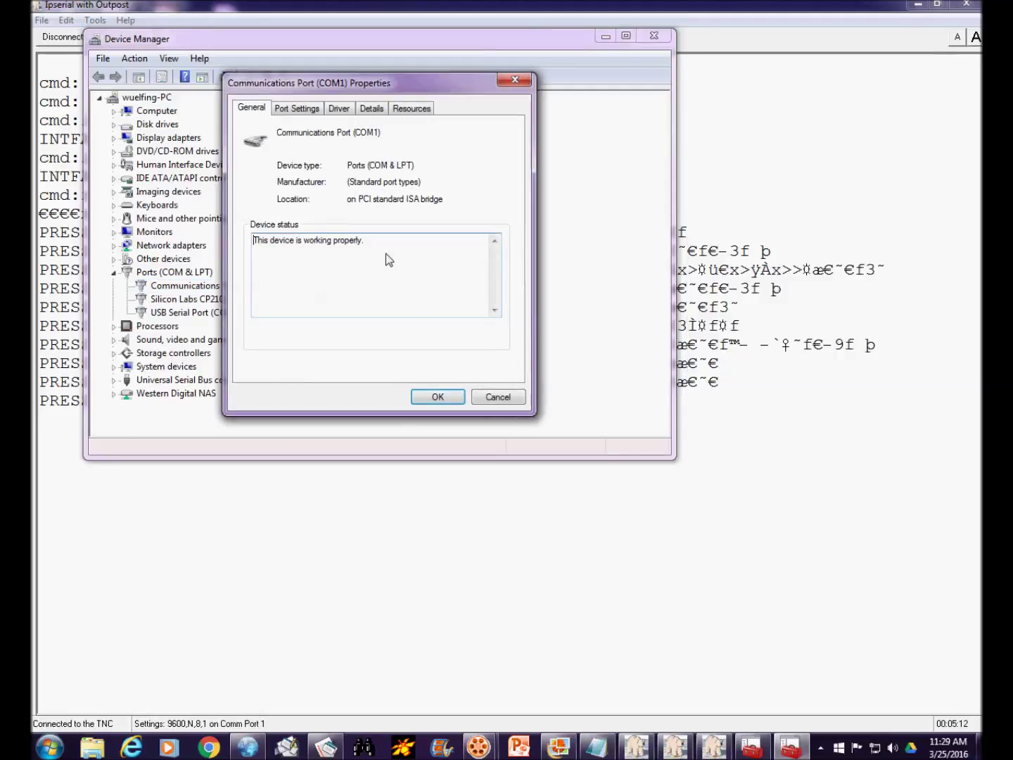
left_click(292, 109)
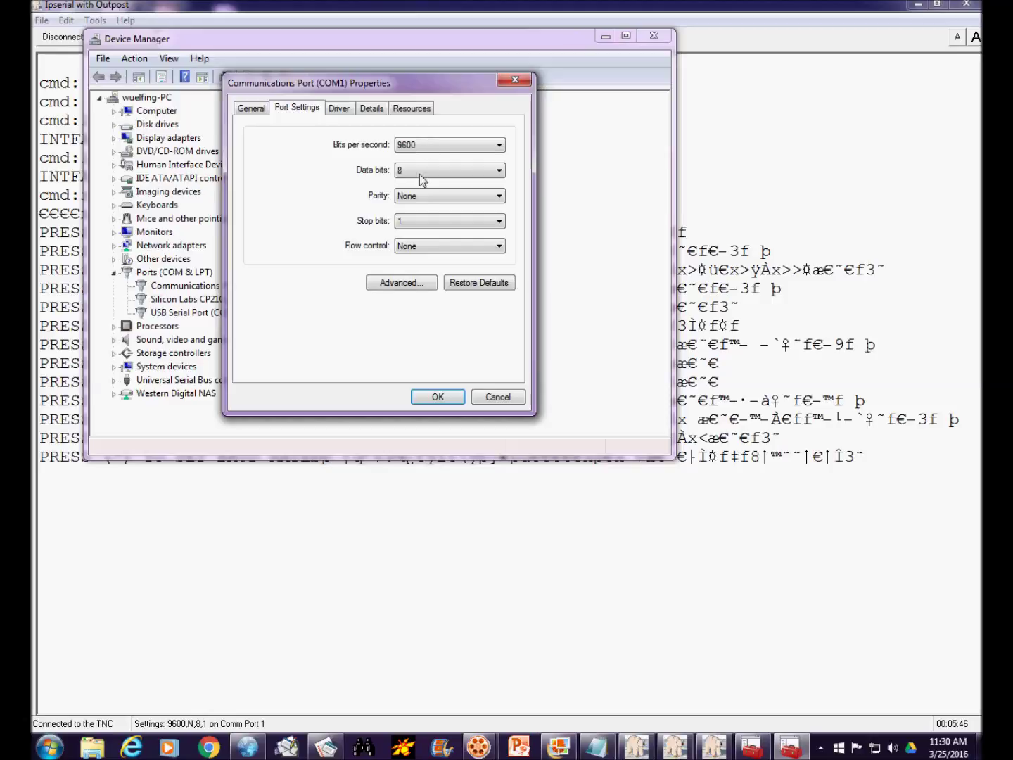
left_click(436, 398)
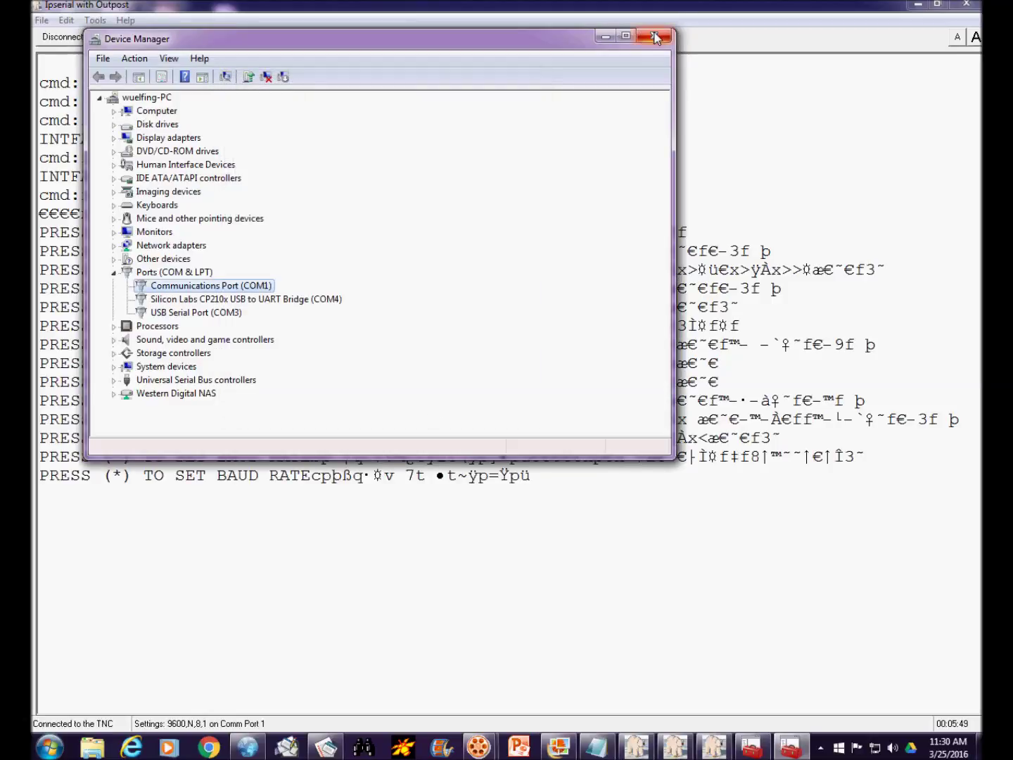
left_click(656, 36)
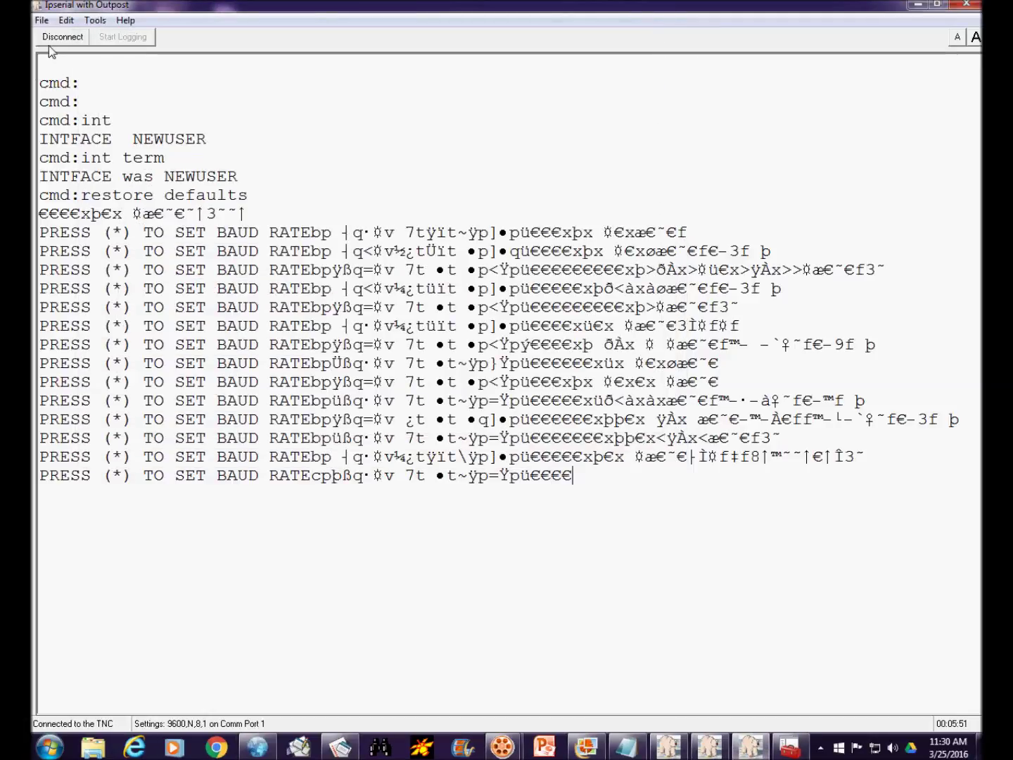
Compare Ipserial's Comm Port Setup values with the COM1 properties, accept them and return to the terminal.
left_click(41, 20)
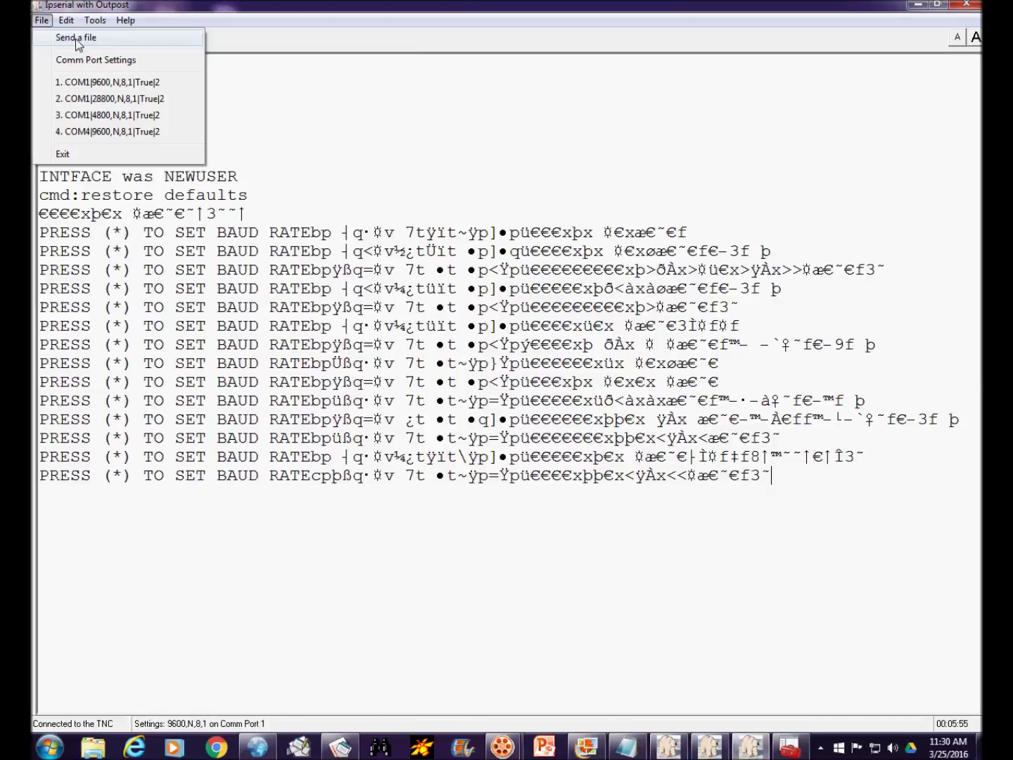
left_click(79, 60)
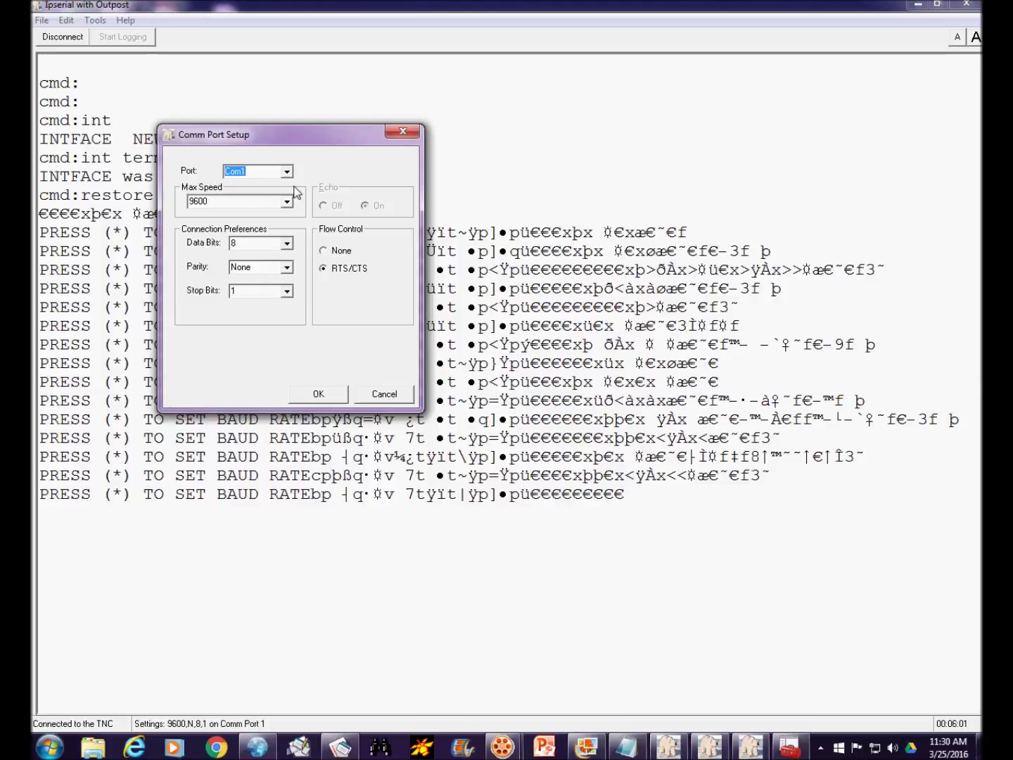
left_click(321, 394)
left_click(450, 562)
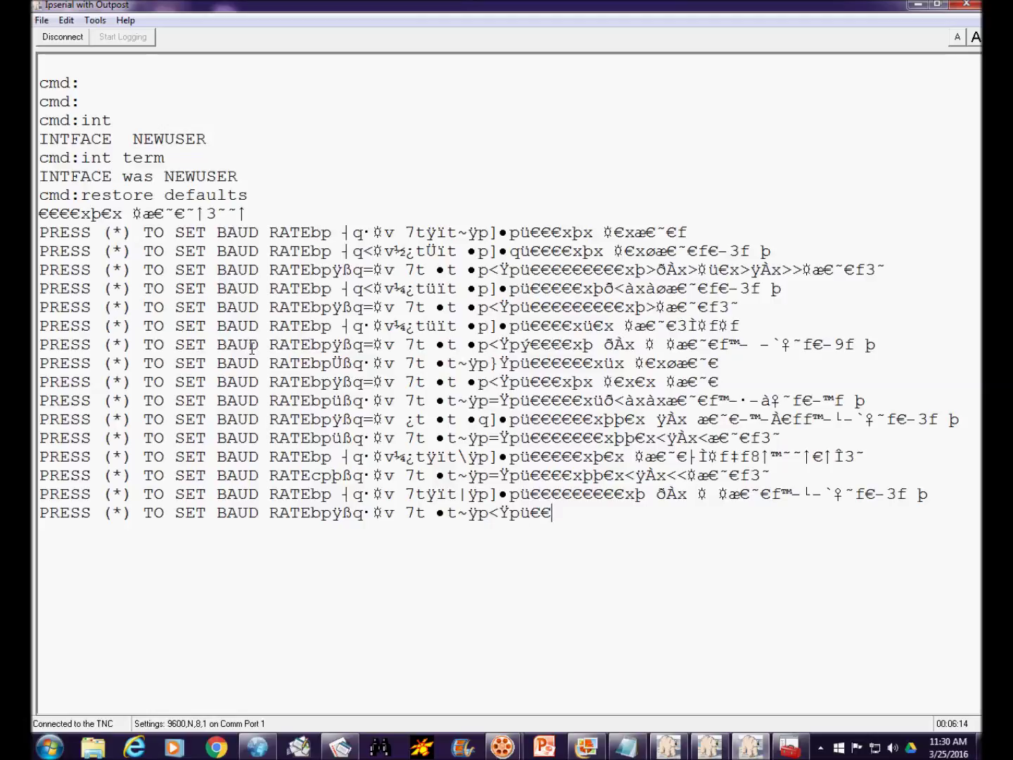
Answer the TNC's baud rate request with an asterisk and enter the station's callsign.
left_click_drag(509, 231, 577, 272)
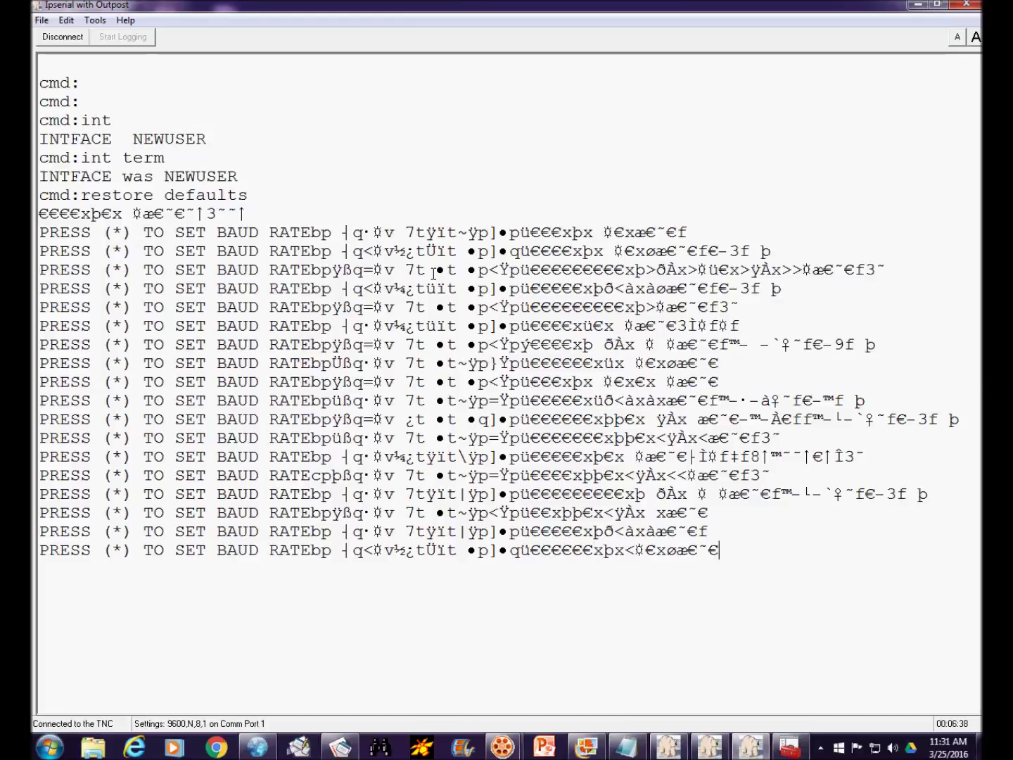
key("asterisk")
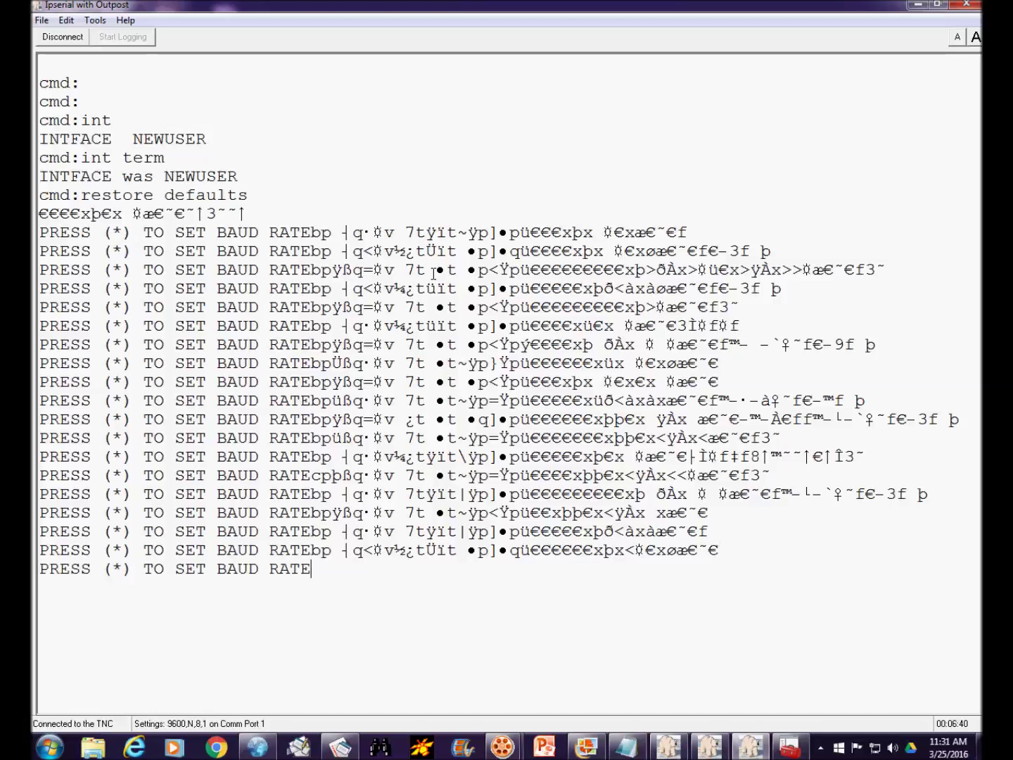
type("k8bz")
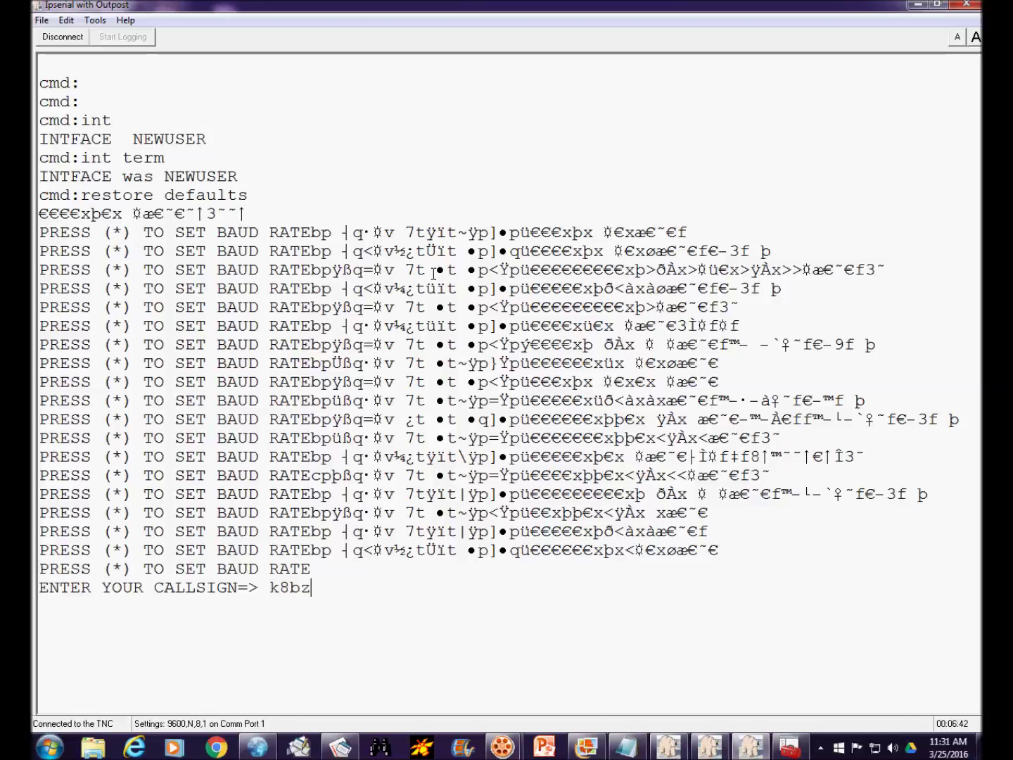
key("Return")
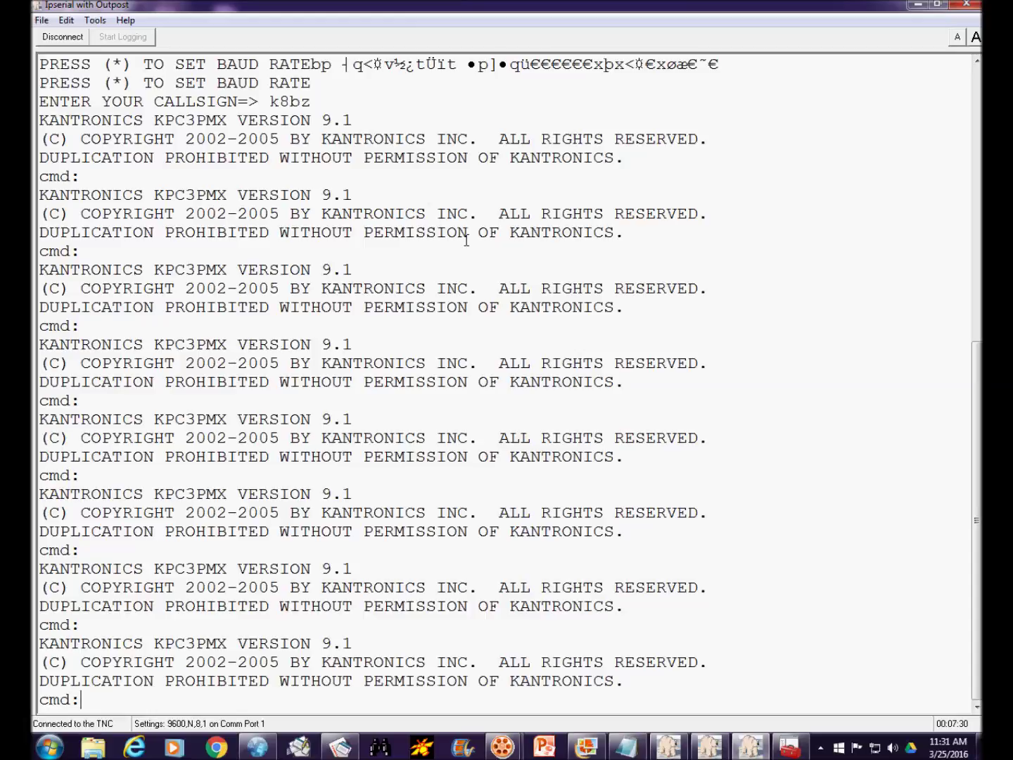
Switch to the Photo Gallery window showing download & install.JPG.
left_click(587, 748)
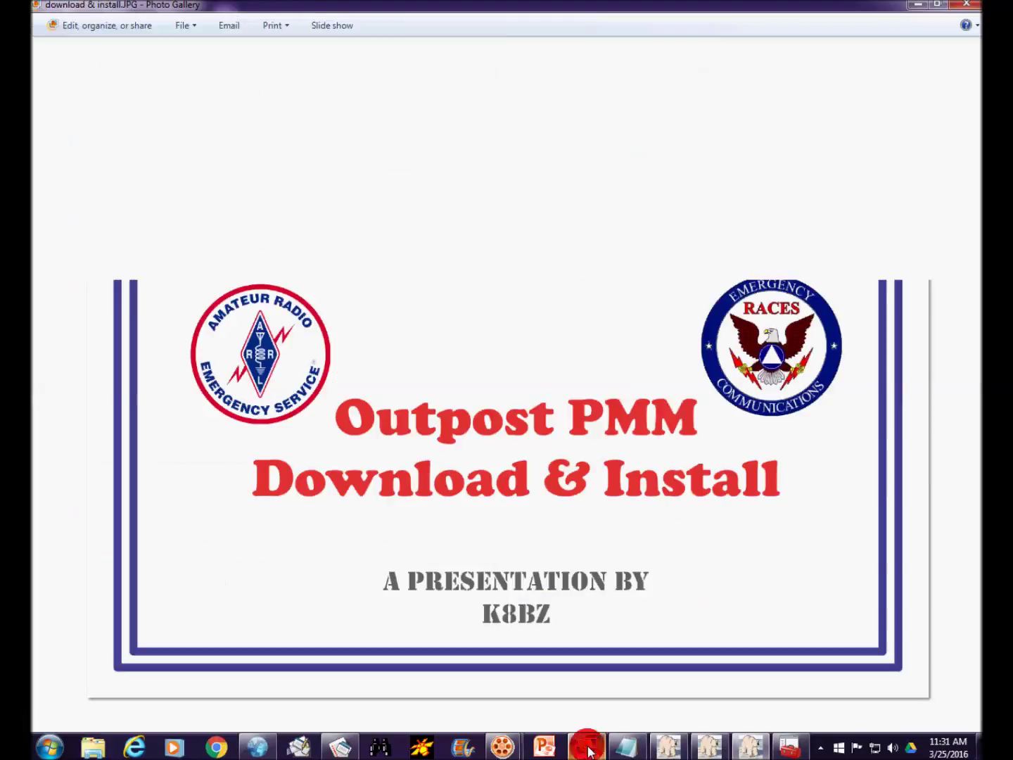